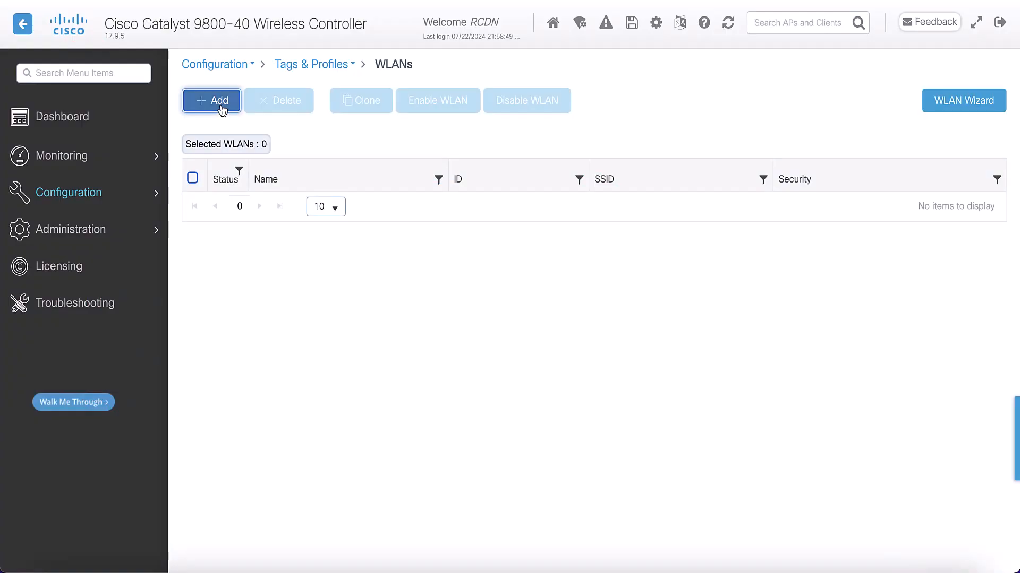
# Step: Start a new WLAN with WPA3_Personal as profile name and SSID, and set its status to enabled
pyautogui.click(221, 102)
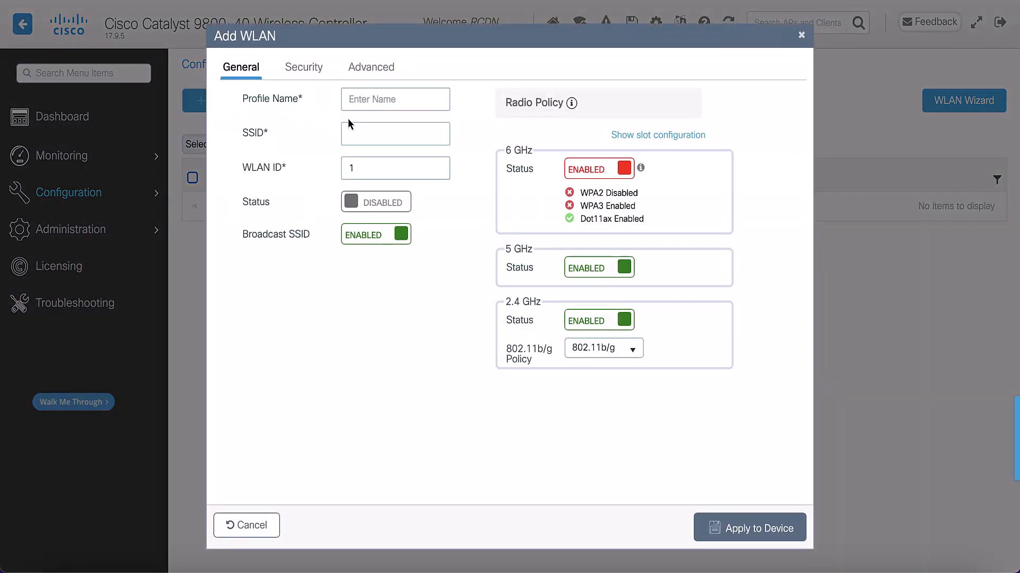
pyautogui.click(384, 106)
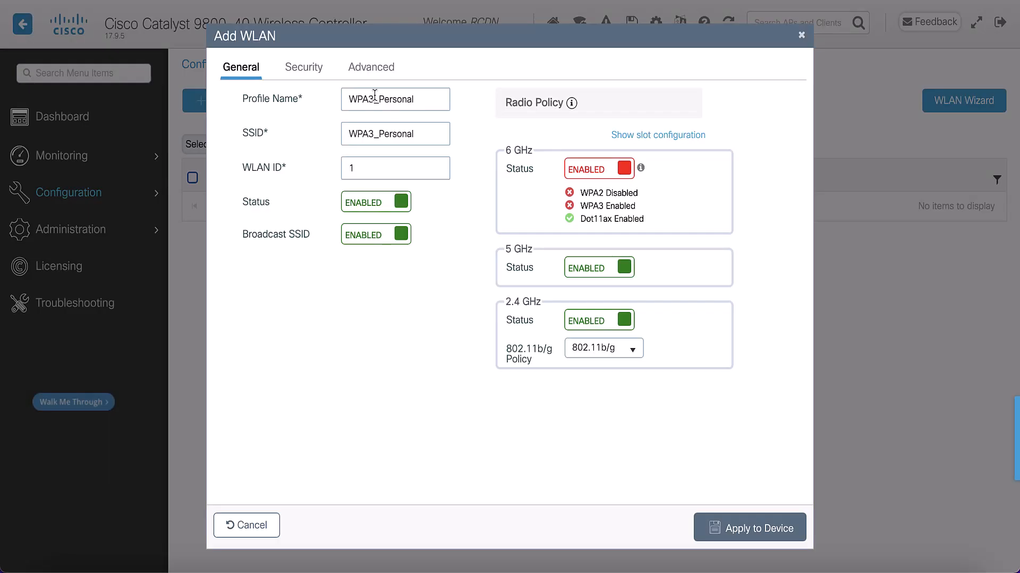
# Step: Set the WLAN's Layer 2 security to WPA3 with SAE key management and Fast Transition disabled
pyautogui.click(296, 67)
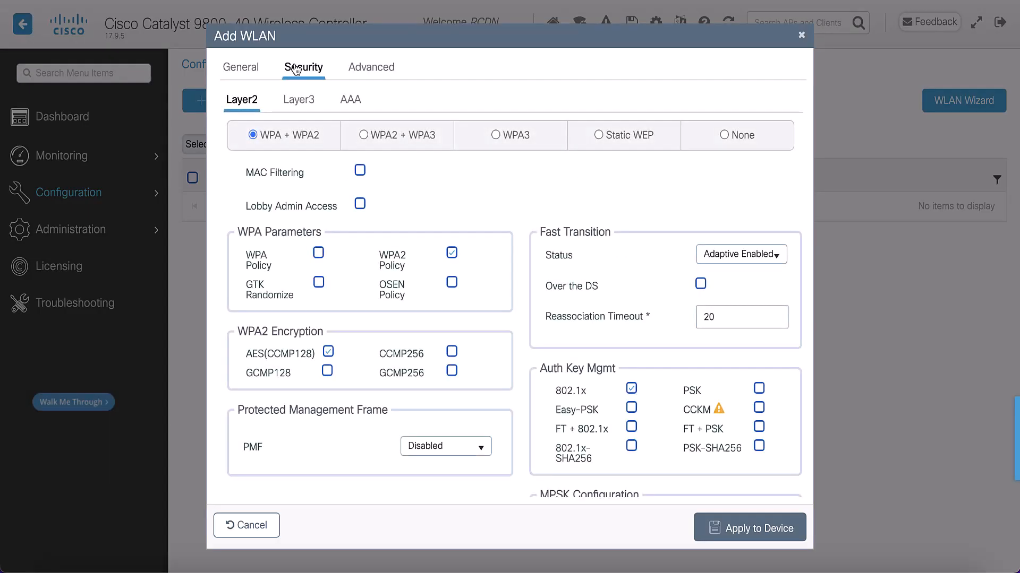
pyautogui.click(496, 135)
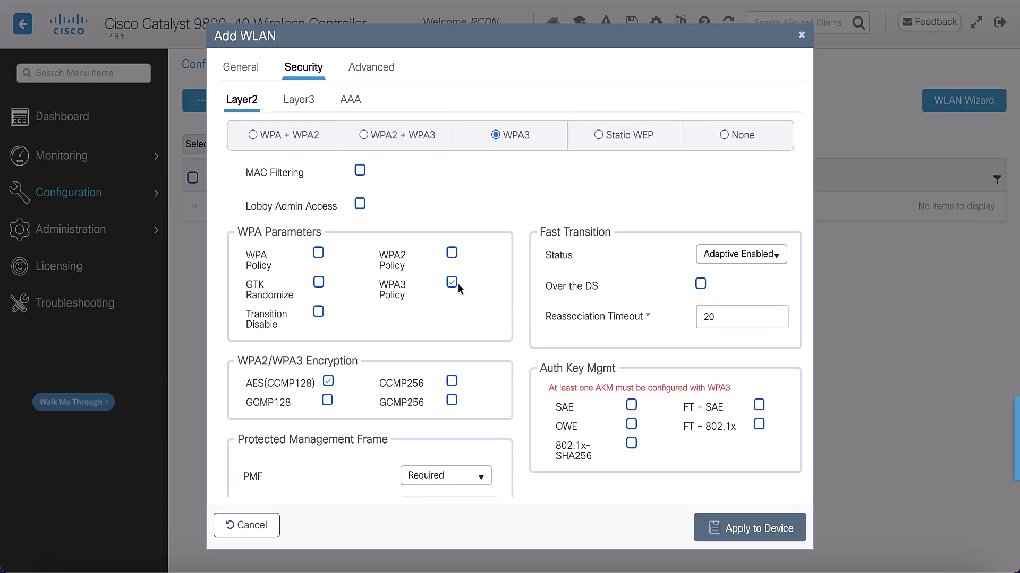
pyautogui.click(631, 407)
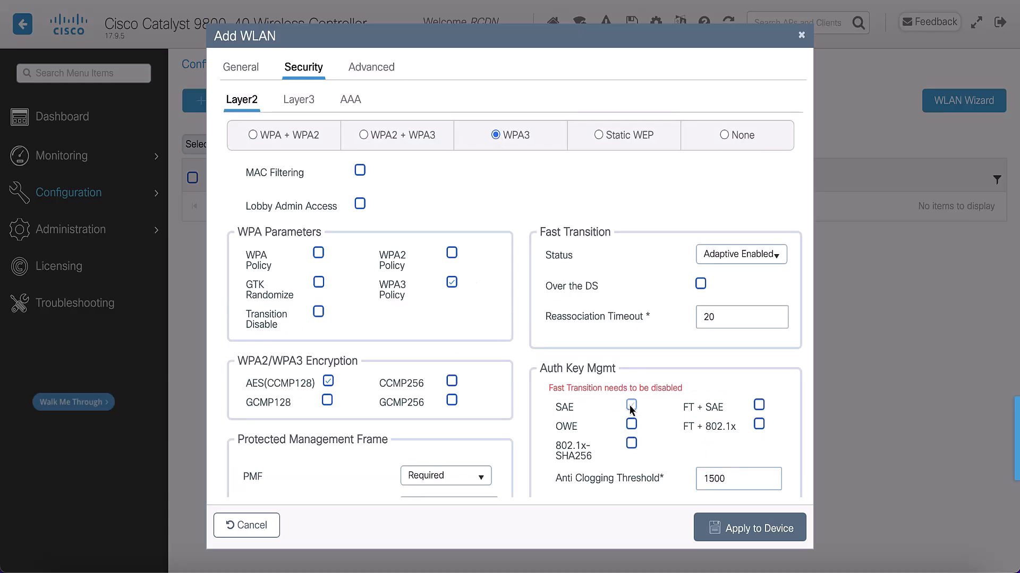
pyautogui.click(773, 255)
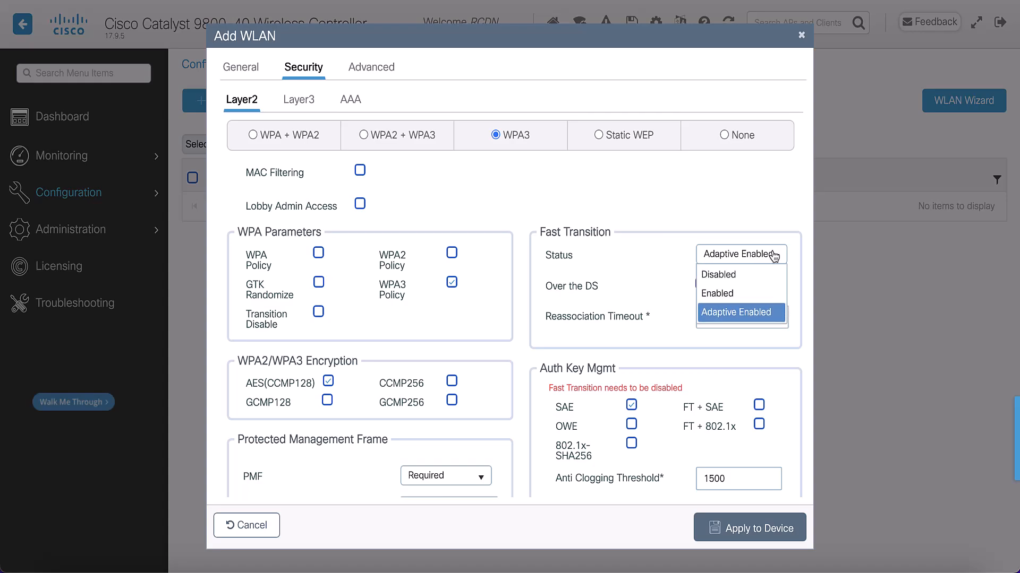
pyautogui.click(728, 275)
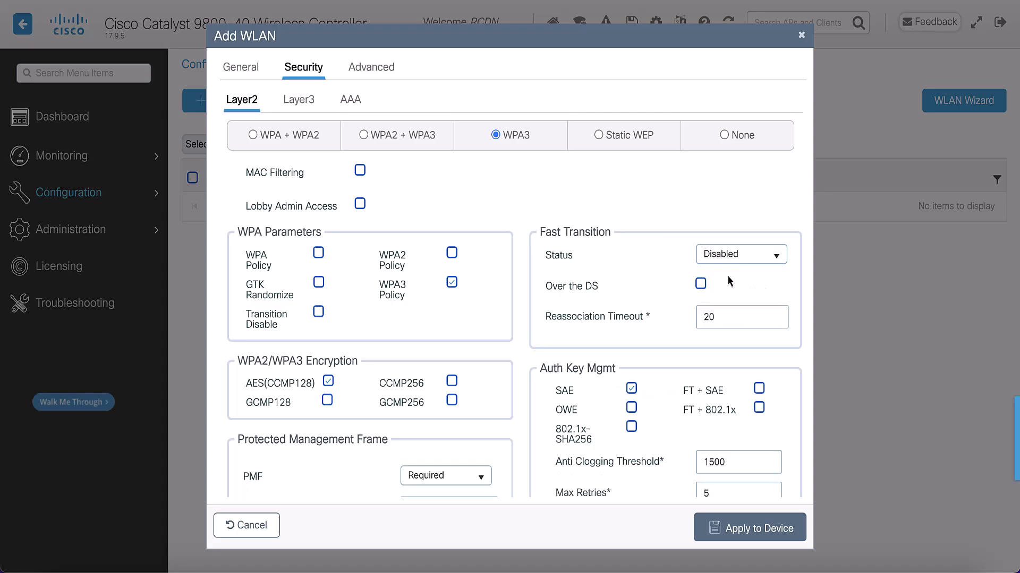
# Step: Add FT + SAE to the WLAN's key management and set the Fast Transition status to Enabled
pyautogui.scroll(-3, 669, 410)
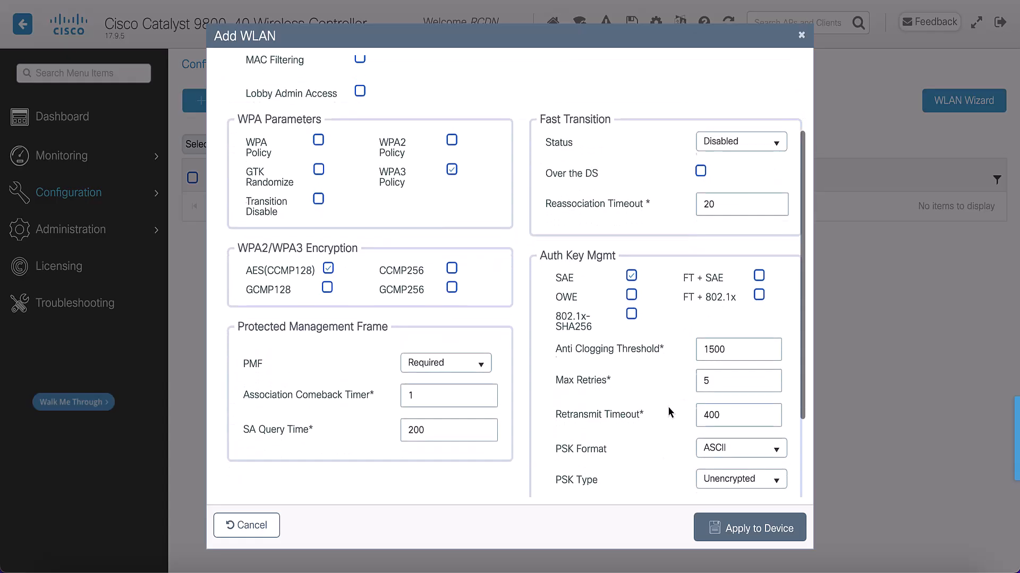
pyautogui.scroll(1, 669, 408)
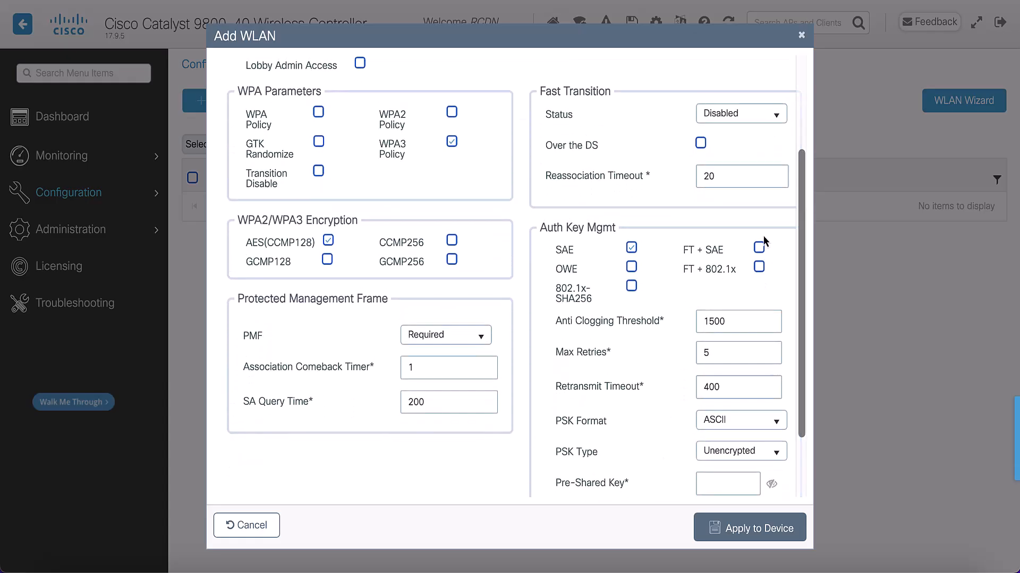
pyautogui.click(758, 249)
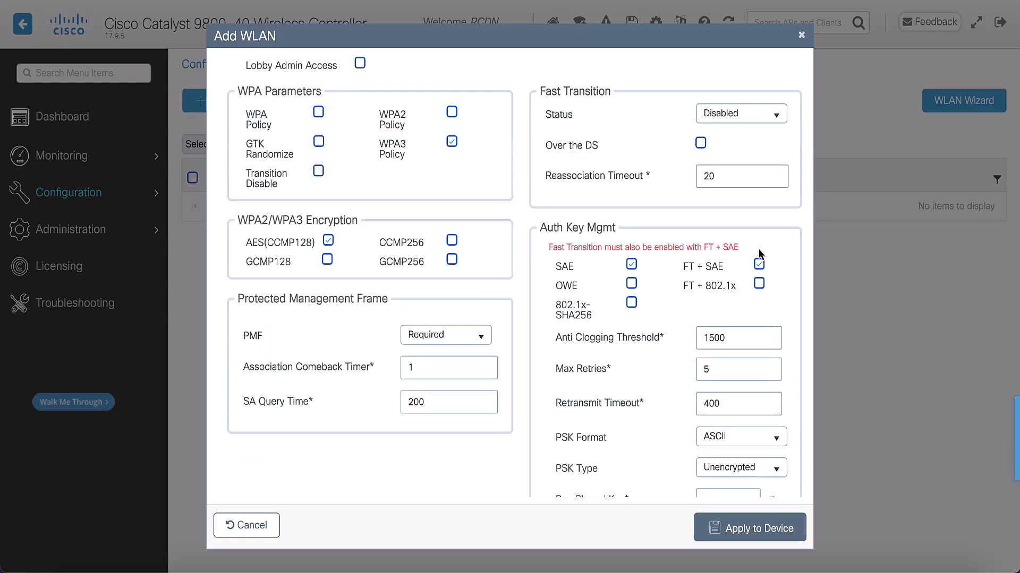
pyautogui.click(734, 115)
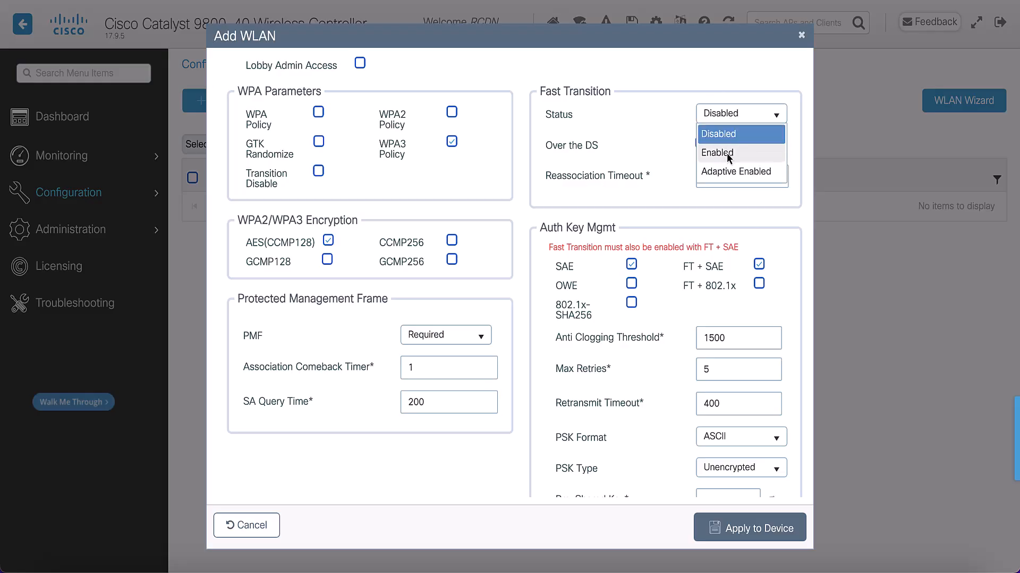
pyautogui.click(729, 153)
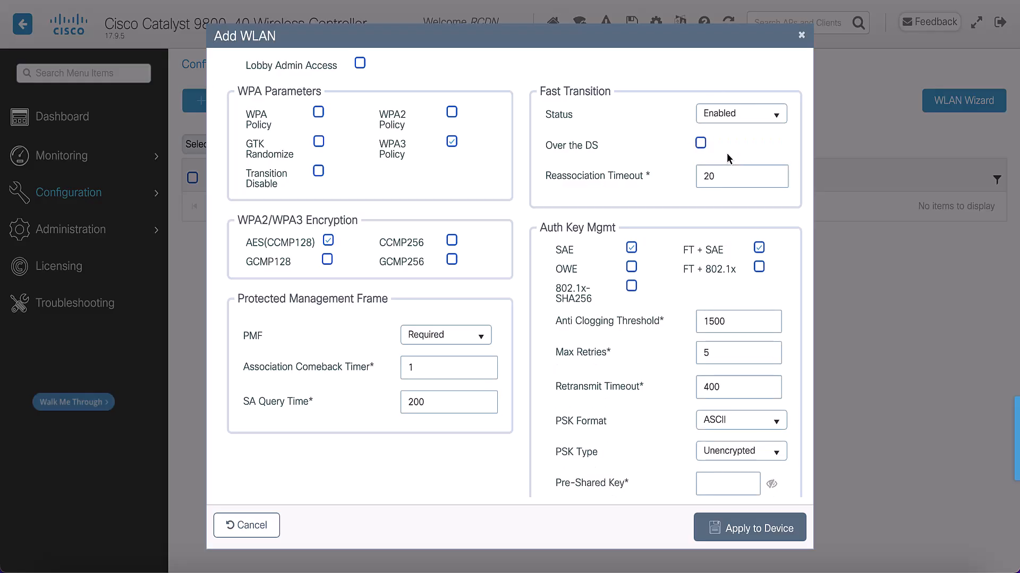
# Step: Enter the pre-shared key, set SAE Password Element to Hash to Element Only, and apply the WLAN to the device
pyautogui.scroll(-2, 718, 264)
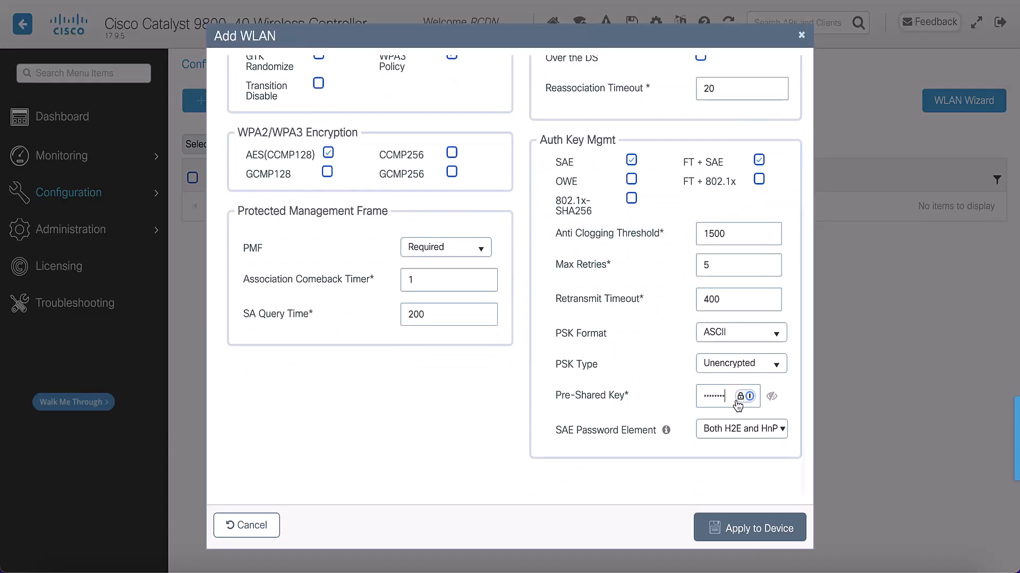
pyautogui.click(753, 440)
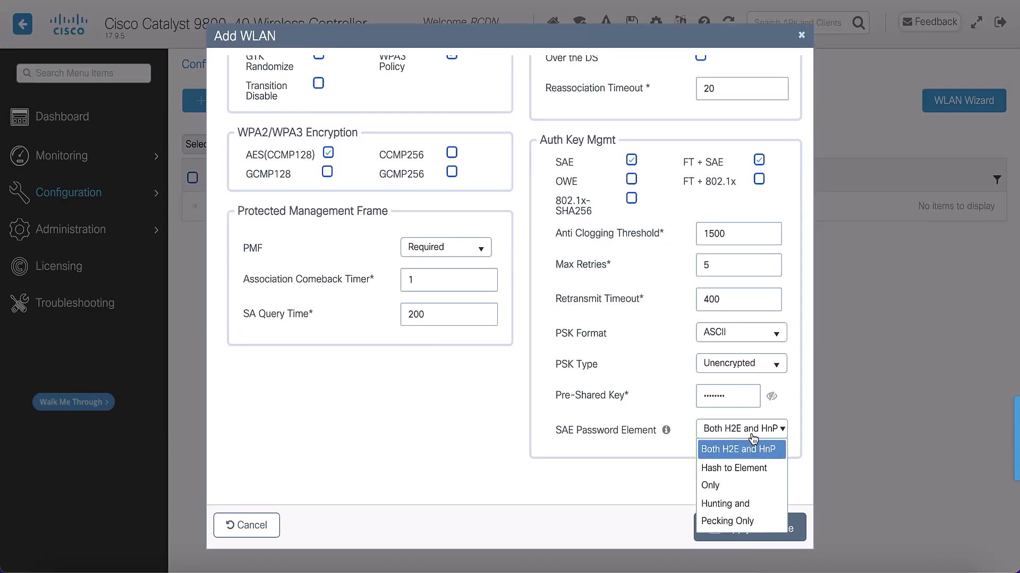
pyautogui.click(757, 488)
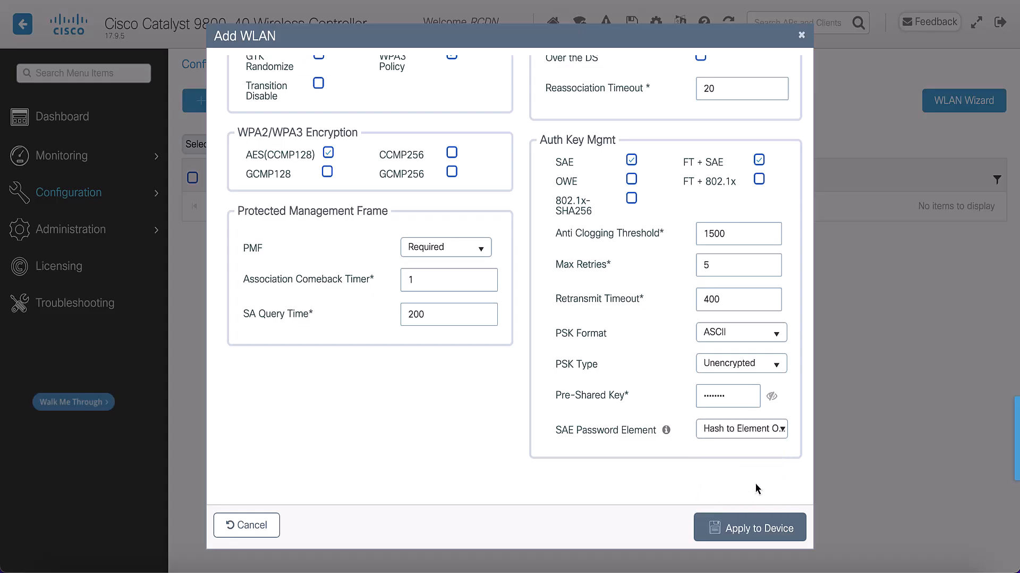
pyautogui.click(760, 529)
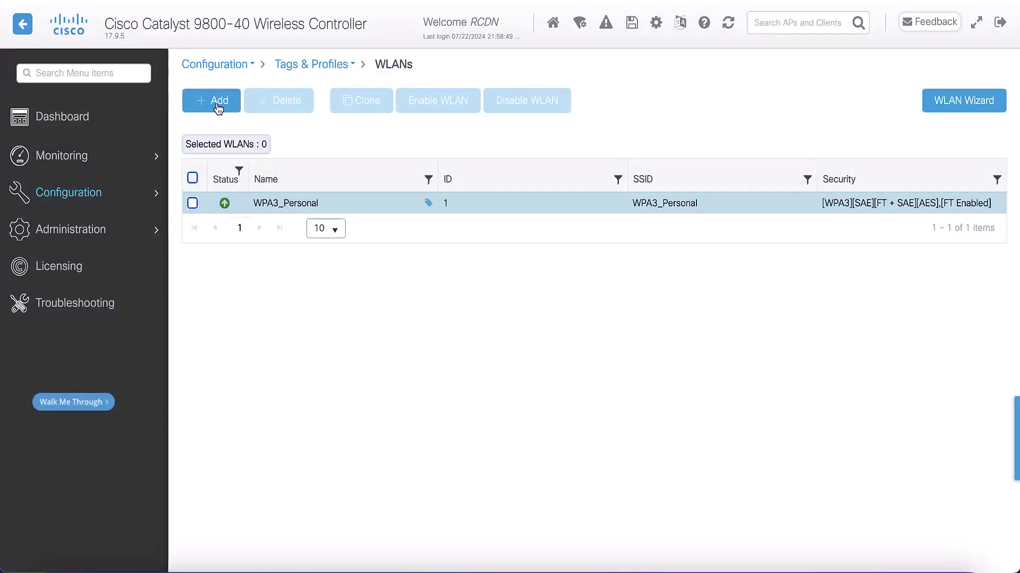
# Step: Start another WLAN with WPA3_Enterprise as profile name and SSID, and set its status to enabled
pyautogui.click(218, 107)
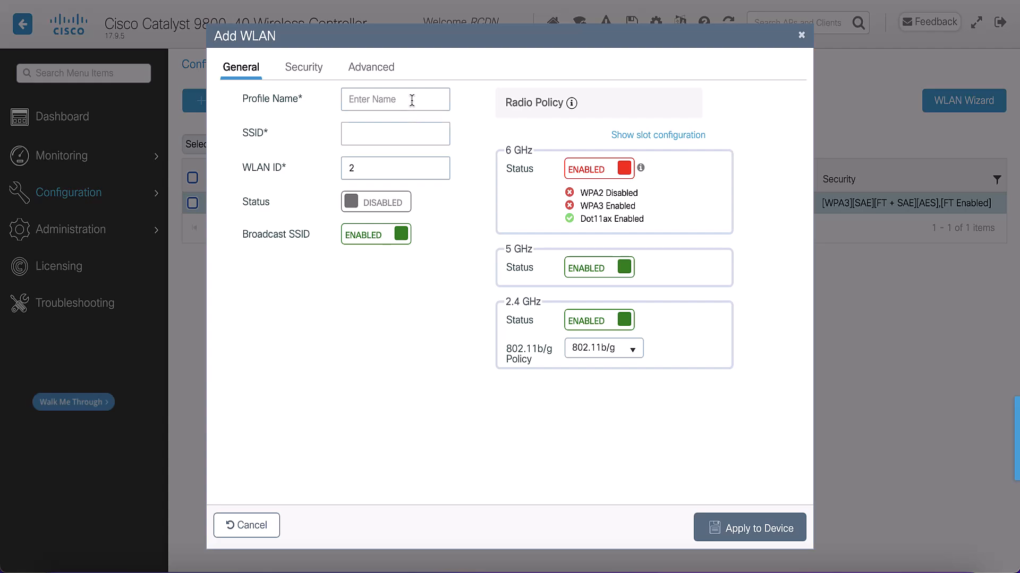
pyautogui.click(411, 101)
pyautogui.write('WPA3')
pyautogui.write('_Enterprise')
pyautogui.click(375, 202)
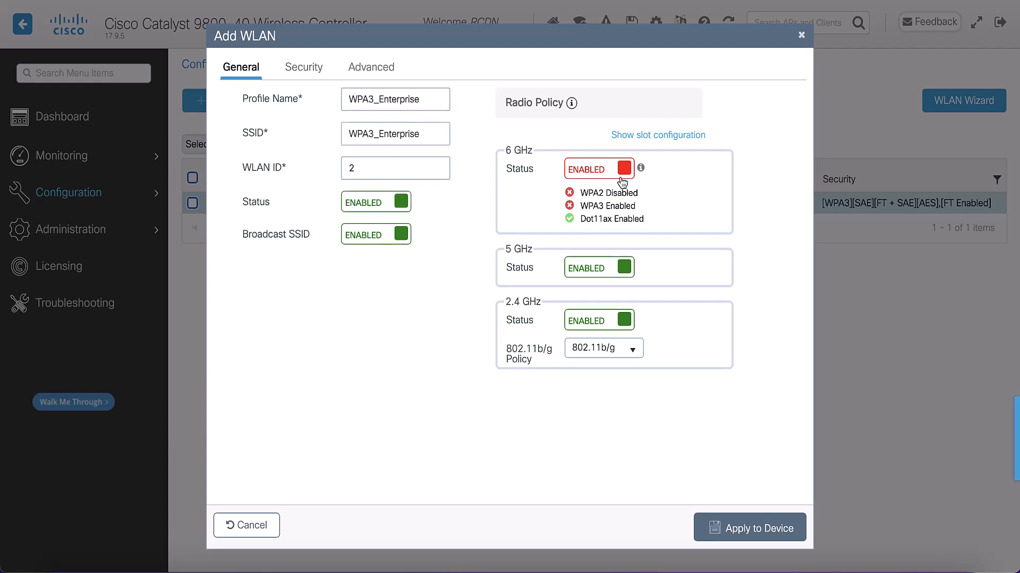
# Step: Set the WPA3_Enterprise WLAN's Layer 2 security to WPA3 with 802.1x-SHA256 key management
pyautogui.click(310, 78)
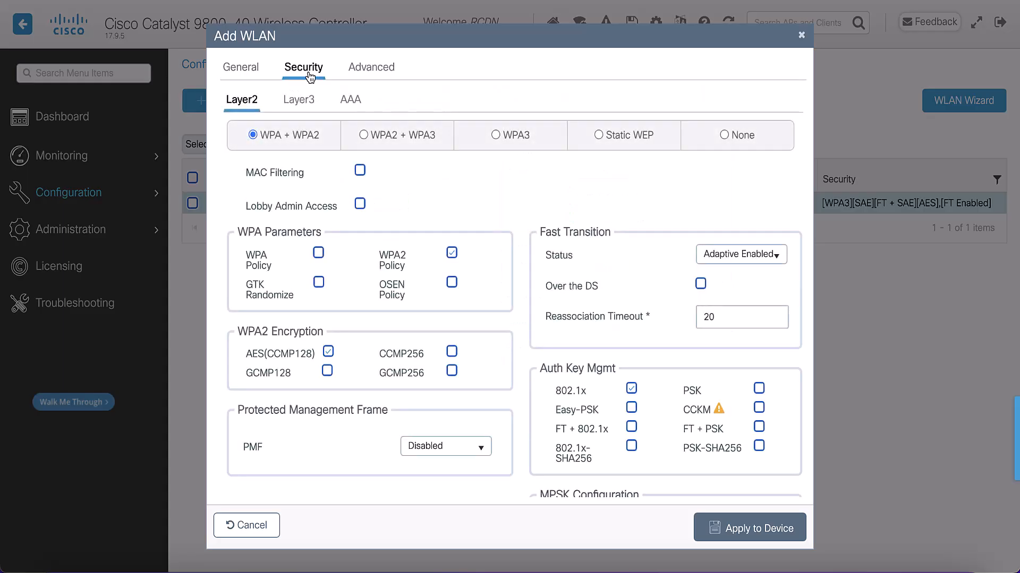
pyautogui.click(496, 136)
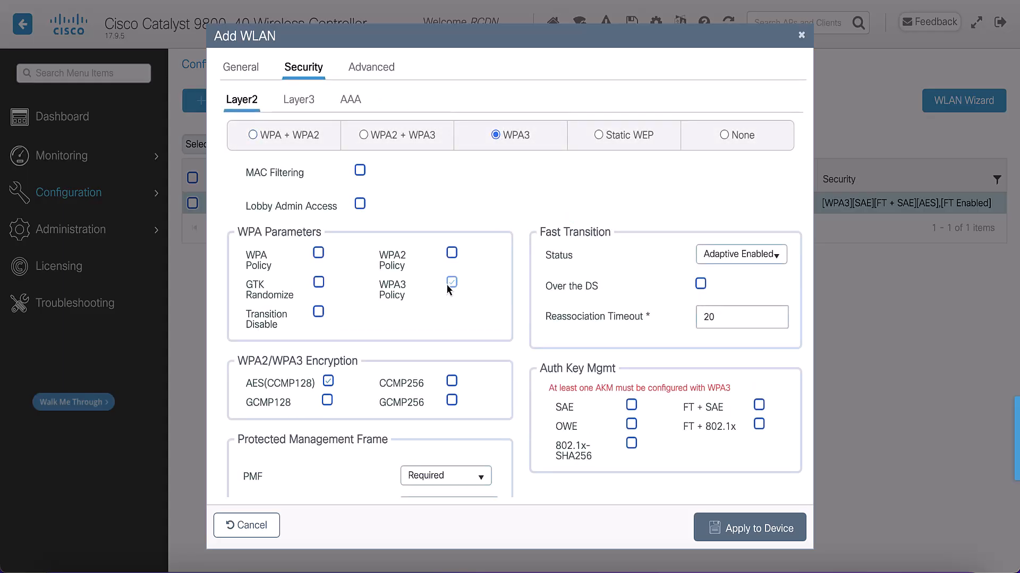
pyautogui.click(632, 444)
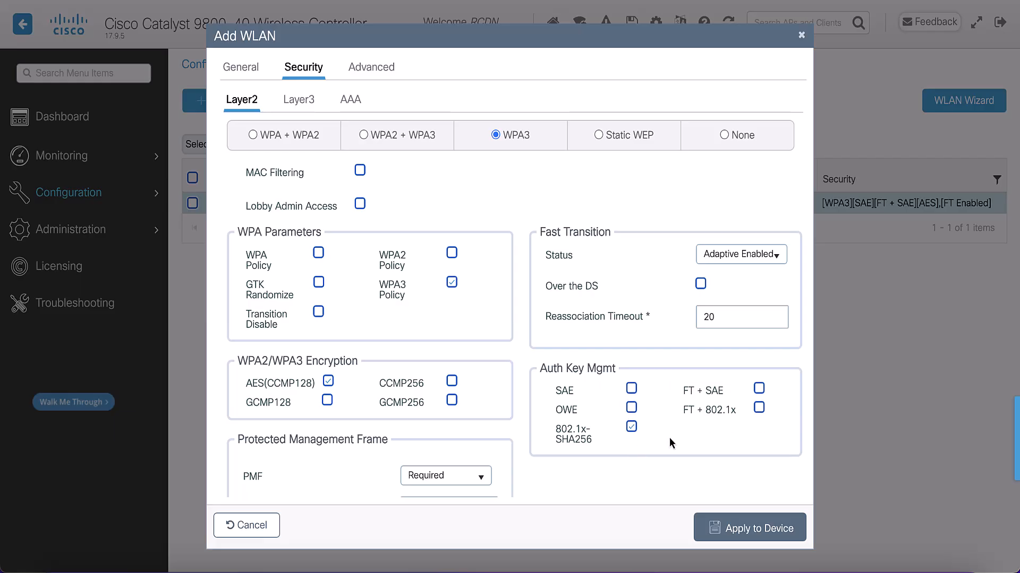
# Step: Add FT + 802.1x to the enterprise WLAN's key management and set the Fast Transition status to Enabled
pyautogui.scroll(-3, 669, 438)
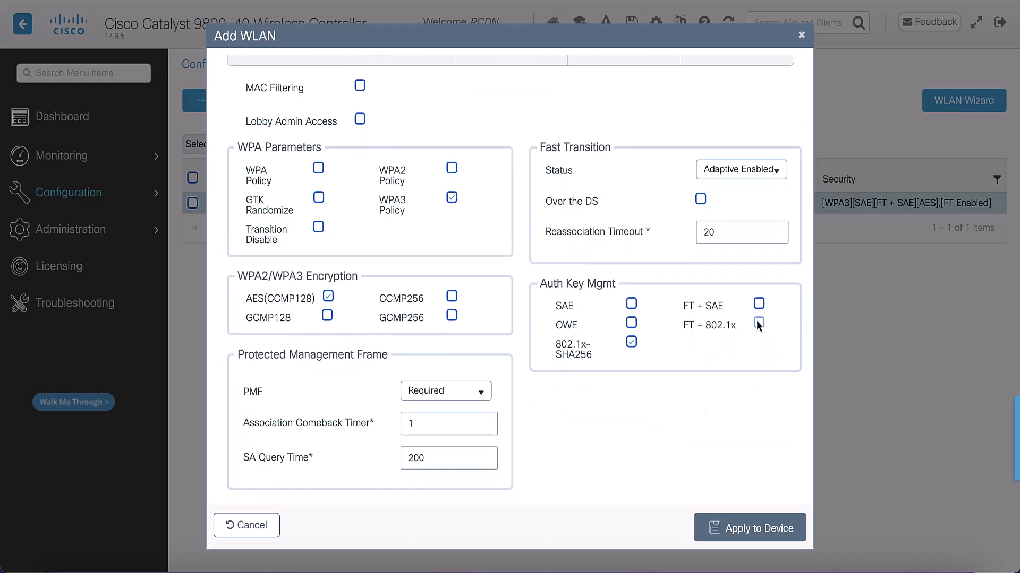
pyautogui.click(758, 322)
pyautogui.click(748, 171)
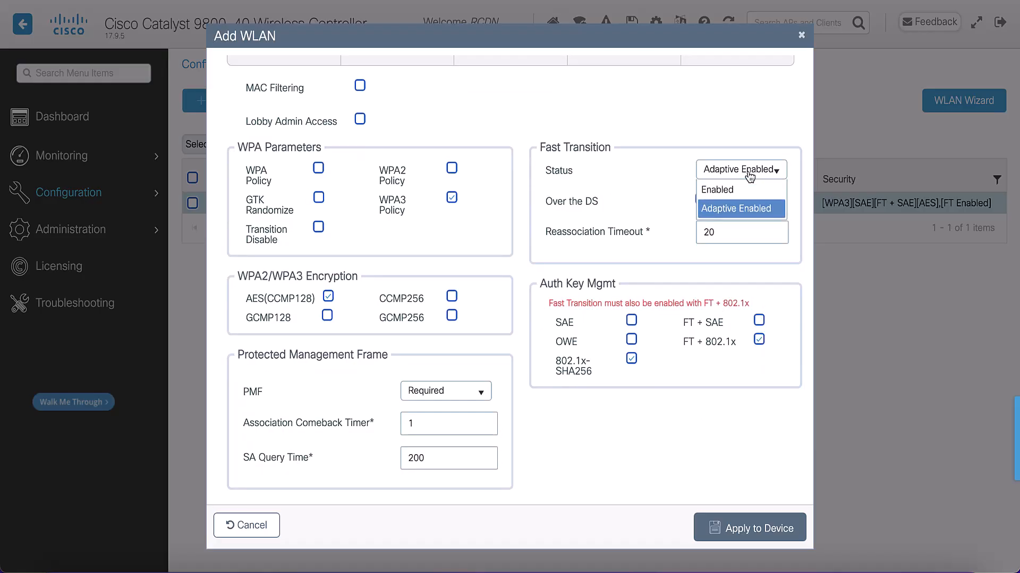
pyautogui.click(735, 208)
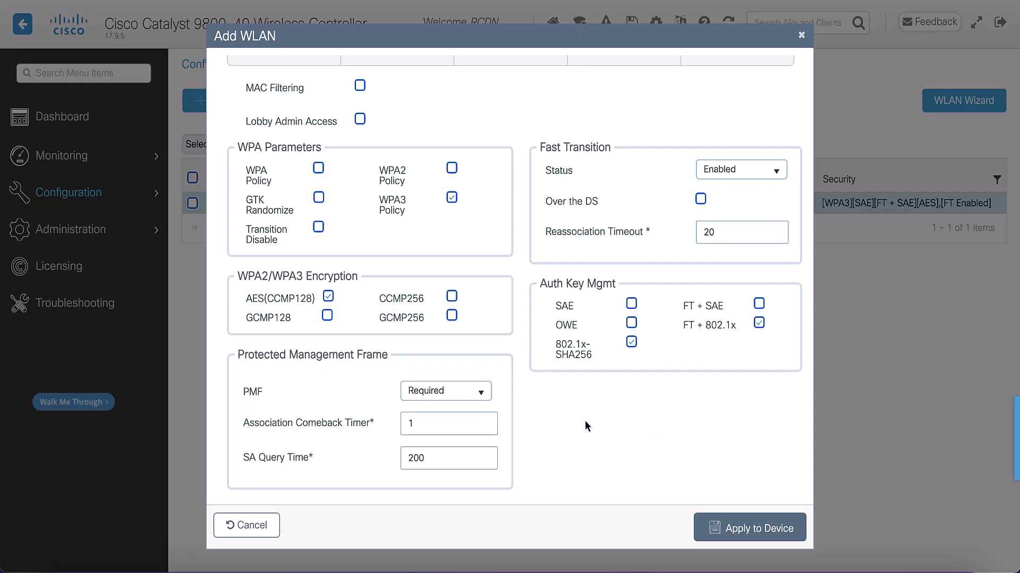
pyautogui.scroll(-1, 597, 421)
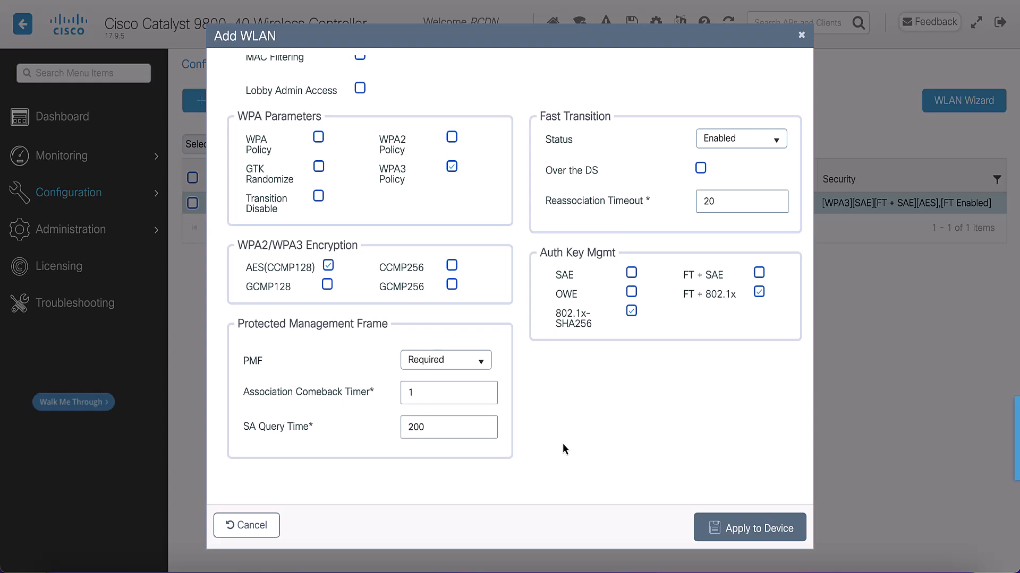
pyautogui.scroll(4, 563, 444)
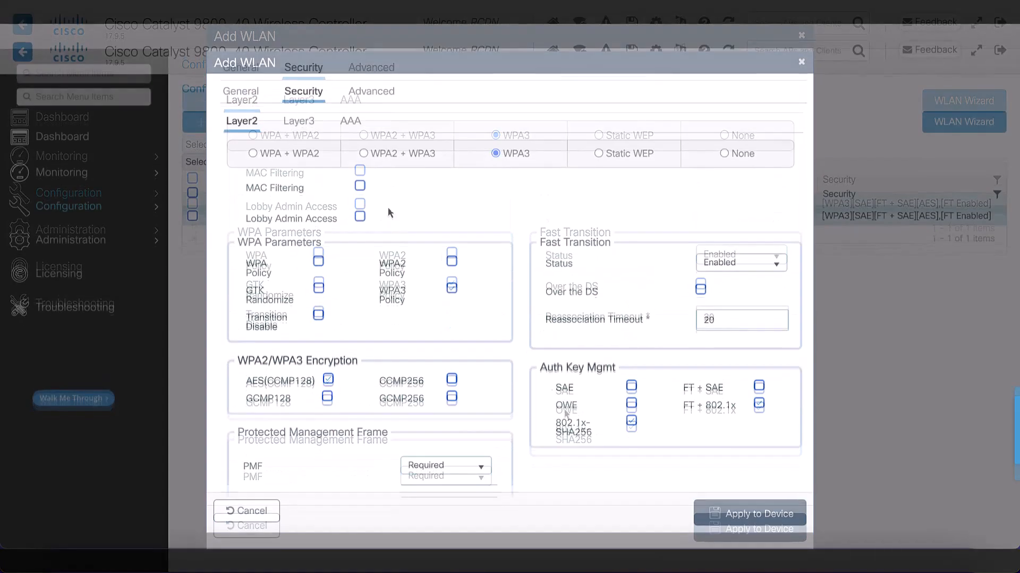
# Step: Assign the default AAA authentication list to the enterprise WLAN and apply it to the device
pyautogui.click(351, 116)
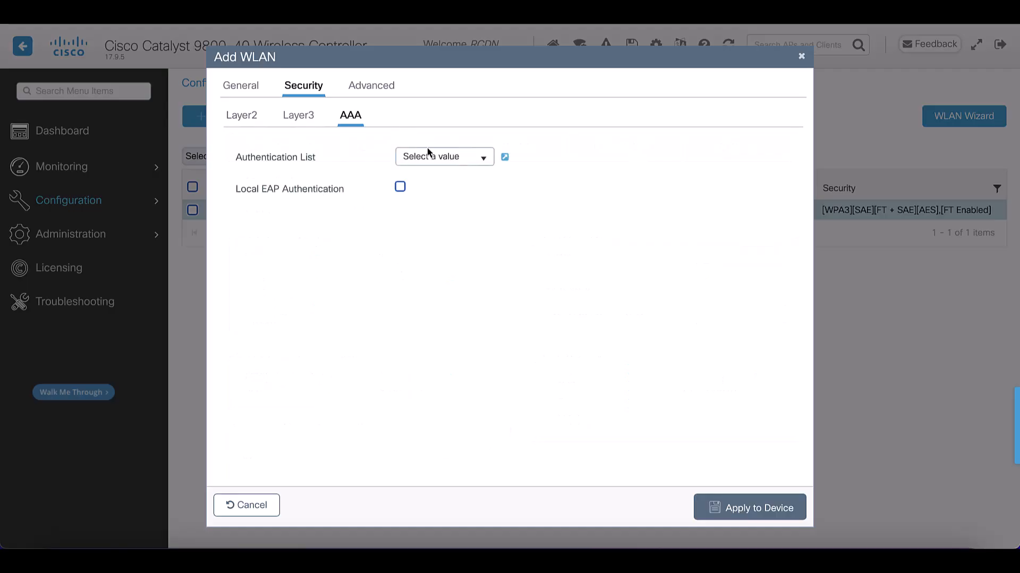
pyautogui.click(482, 159)
pyautogui.click(432, 186)
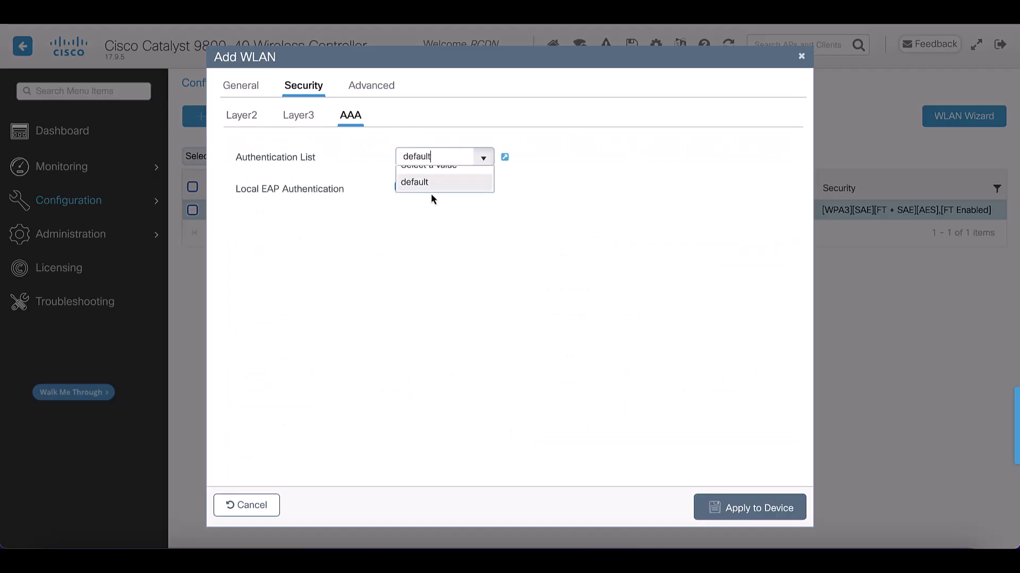
pyautogui.click(751, 514)
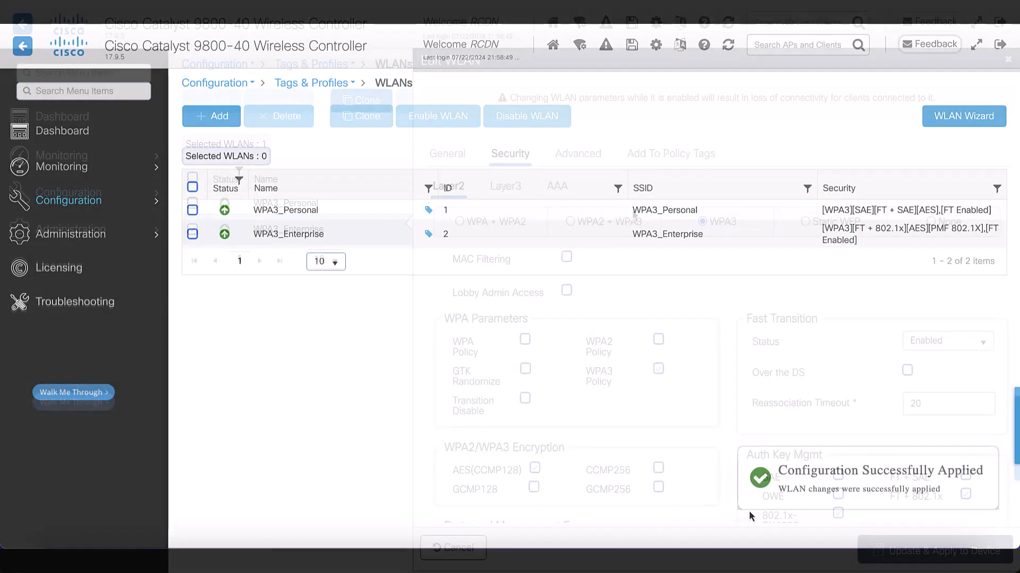
# Step: Switch the WPA3_Enterprise WLAN to GCMP256 encryption with SUITEB192-1X, disable Fast Transition, and apply the update to the device
pyautogui.scroll(-3, 632, 209)
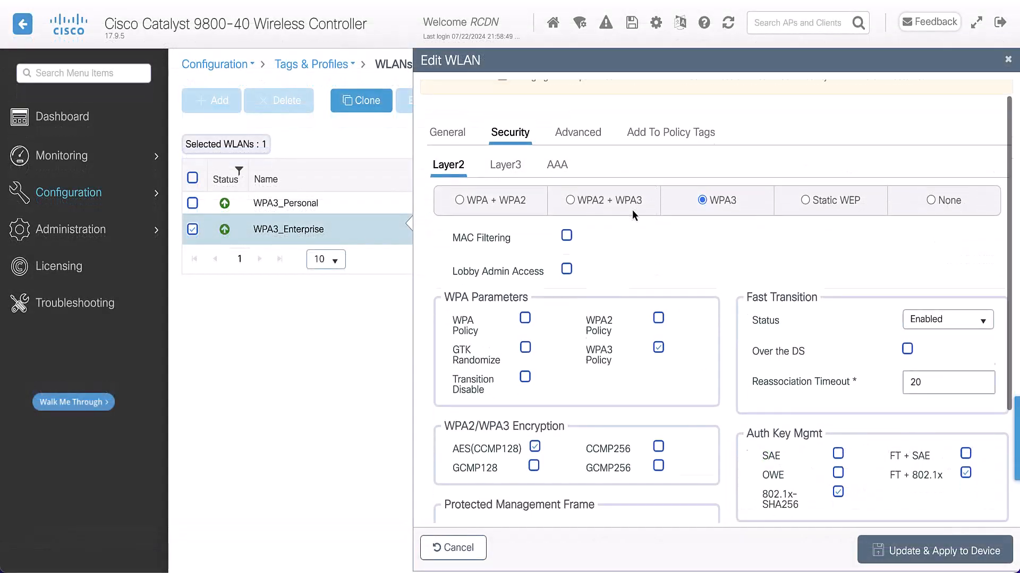
pyautogui.scroll(-1, 632, 209)
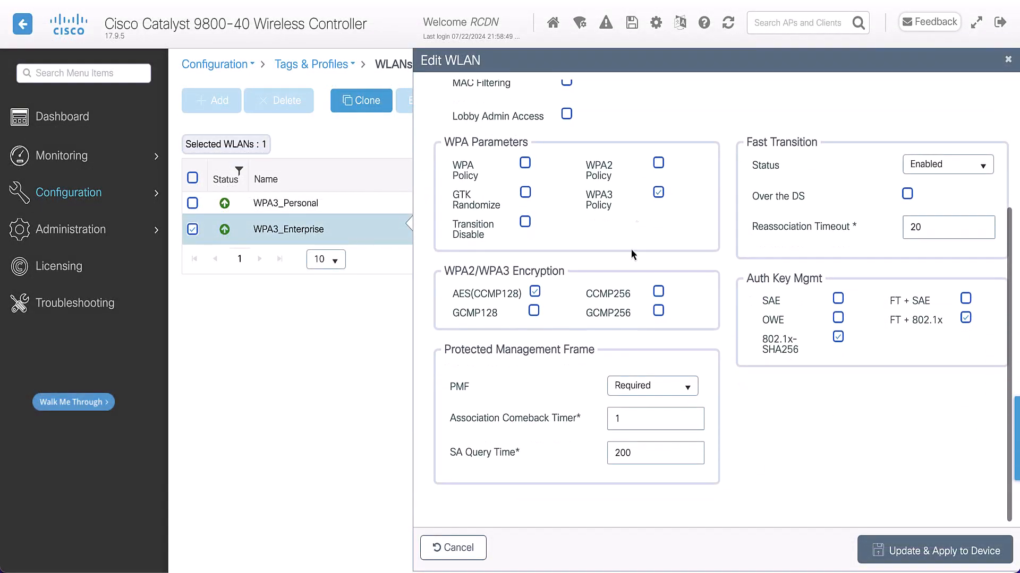
pyautogui.click(658, 311)
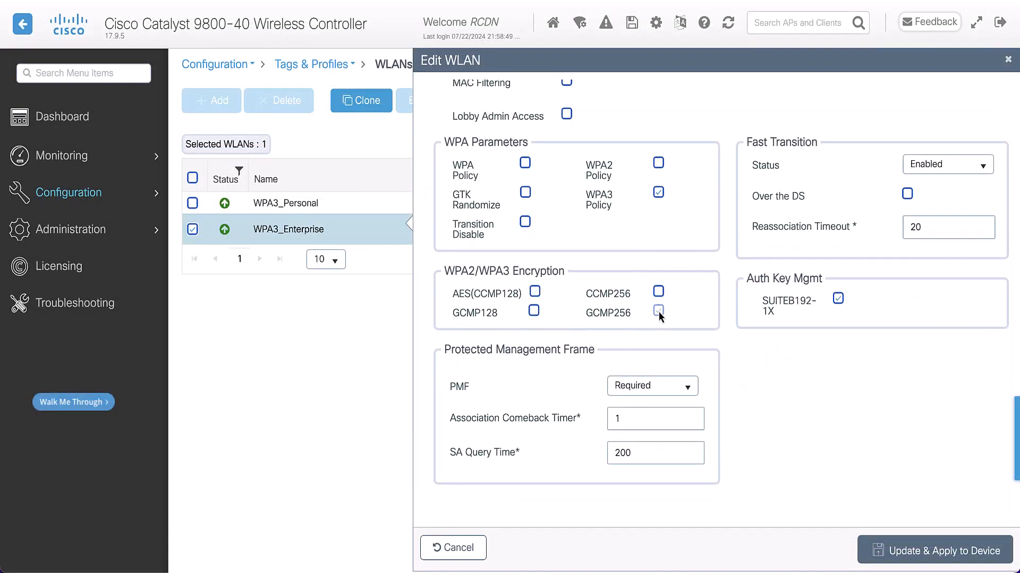
pyautogui.click(935, 165)
pyautogui.click(925, 185)
pyautogui.click(940, 549)
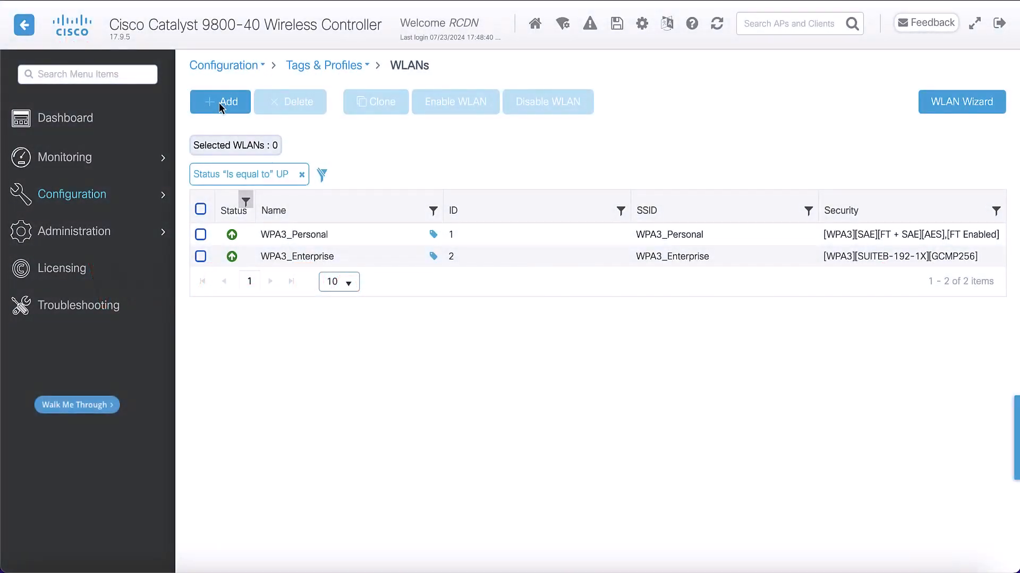
# Step: Start a third WLAN with WPA3_Personal_TMD as profile name and SSID, and set its status to enabled
pyautogui.click(219, 103)
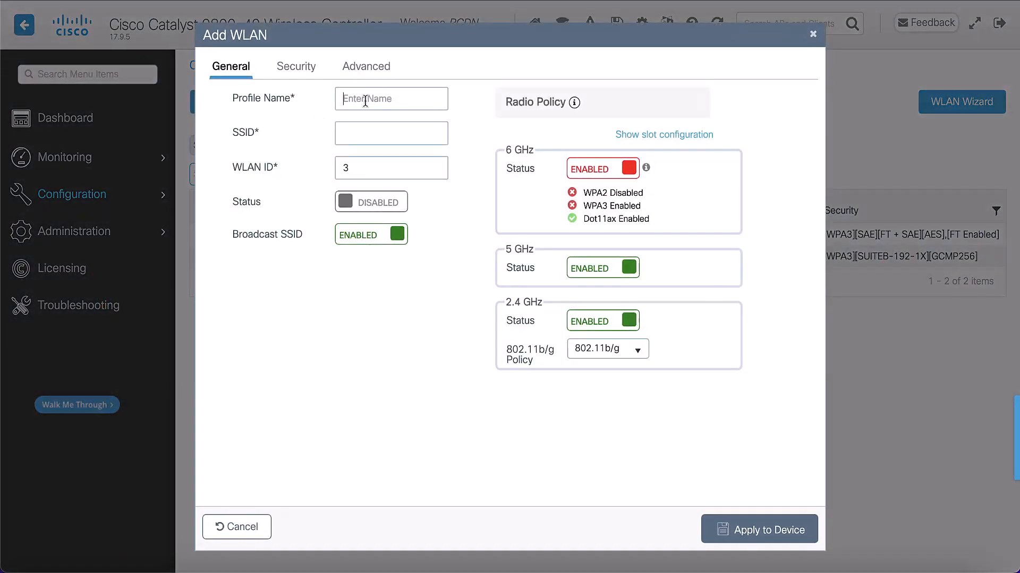
pyautogui.click(366, 102)
pyautogui.write('WPA3_Personal_TMD')
pyautogui.click(386, 203)
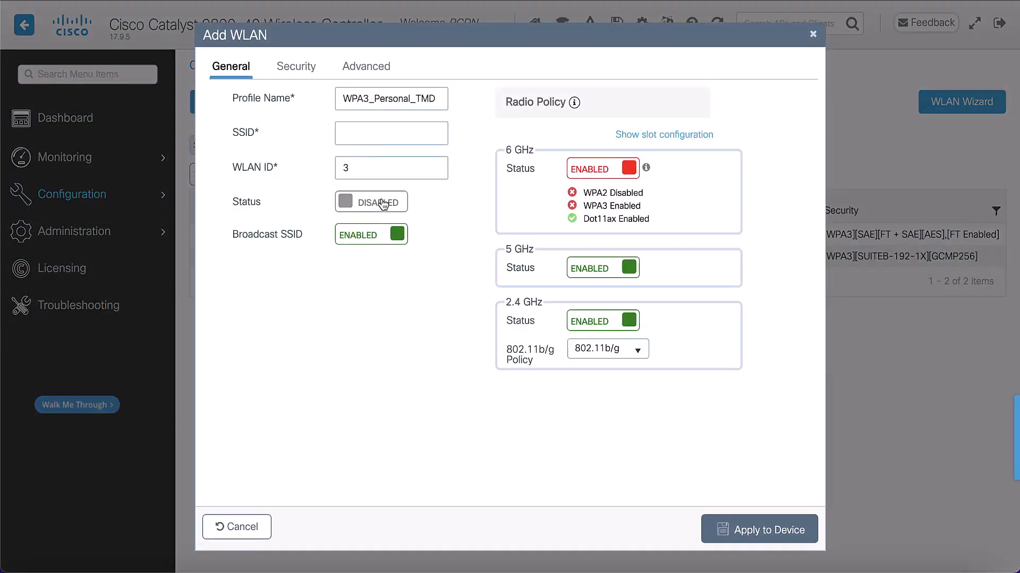
# Step: Disable the 6 GHz radio for the WPA3_Personal_TMD WLAN and choose WPA2 + WPA3 as its Layer 2 security
pyautogui.click(587, 170)
pyautogui.click(296, 68)
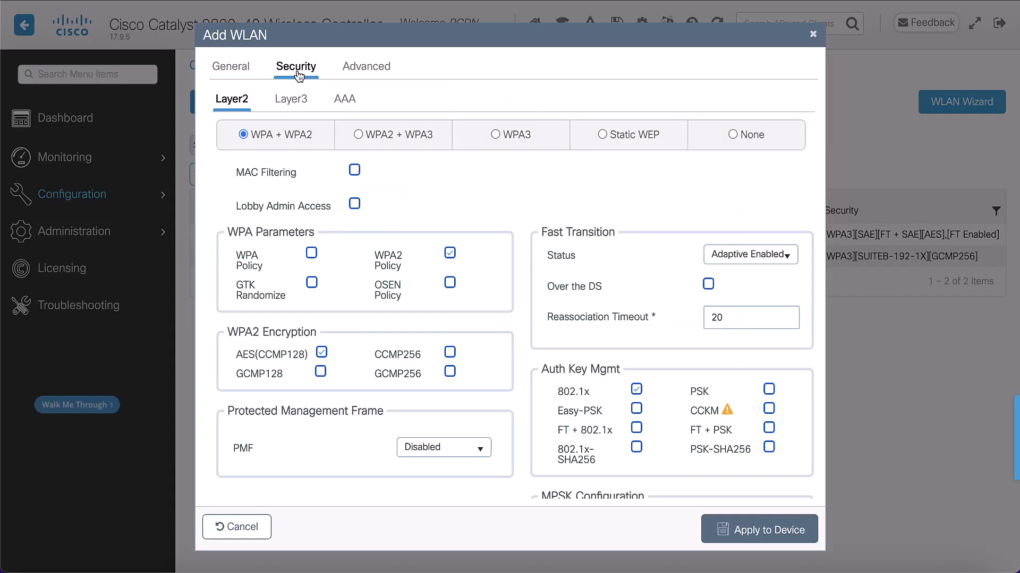
pyautogui.click(358, 135)
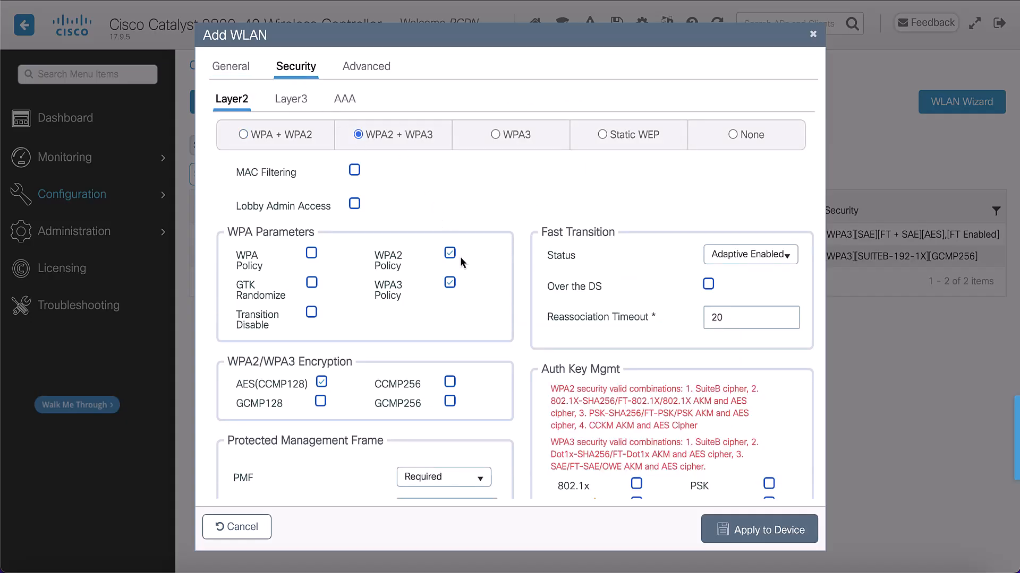
# Step: Enable PSK and SAE in the WLAN's key management and enter the pre-shared key
pyautogui.scroll(-1, 460, 256)
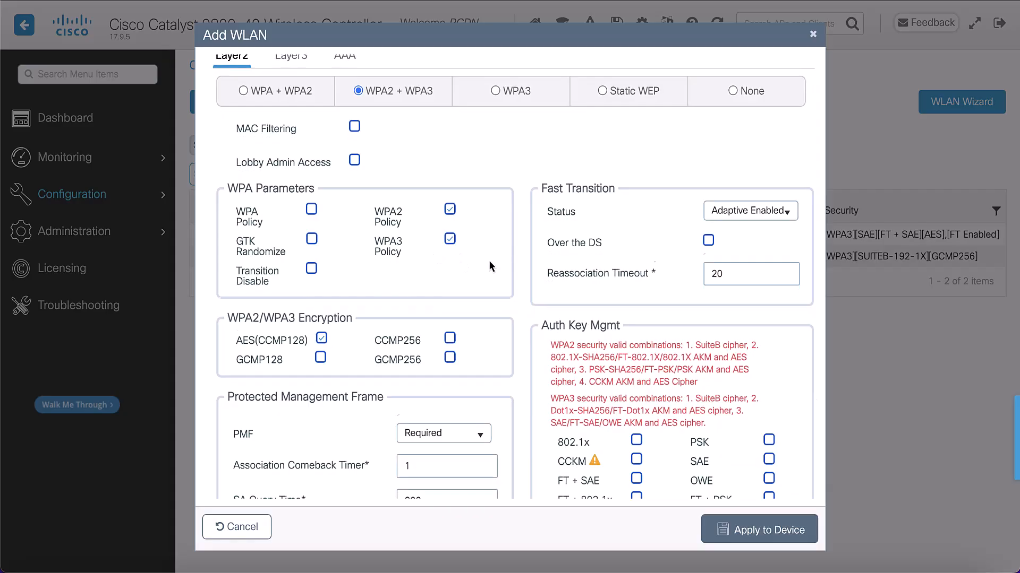
pyautogui.scroll(-3, 489, 260)
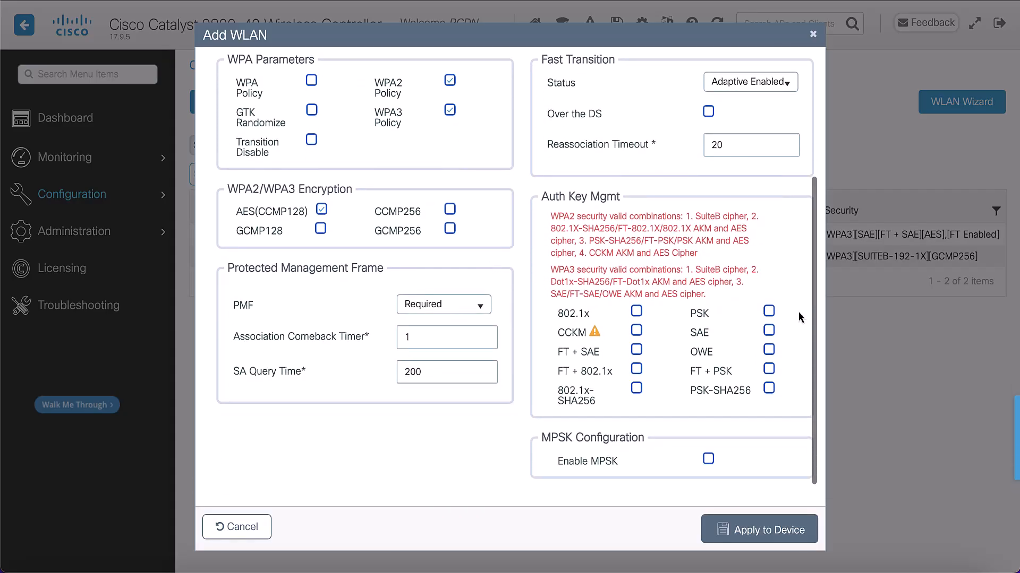
pyautogui.click(769, 311)
pyautogui.click(769, 312)
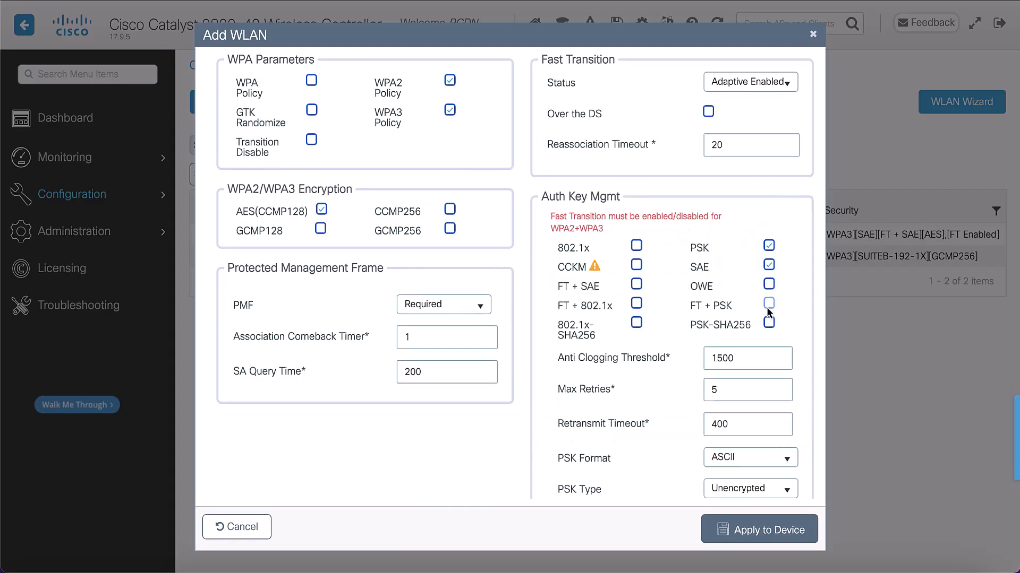
pyautogui.scroll(-4, 765, 314)
pyautogui.click(738, 328)
pyautogui.hotkey('ctrl', 'v')
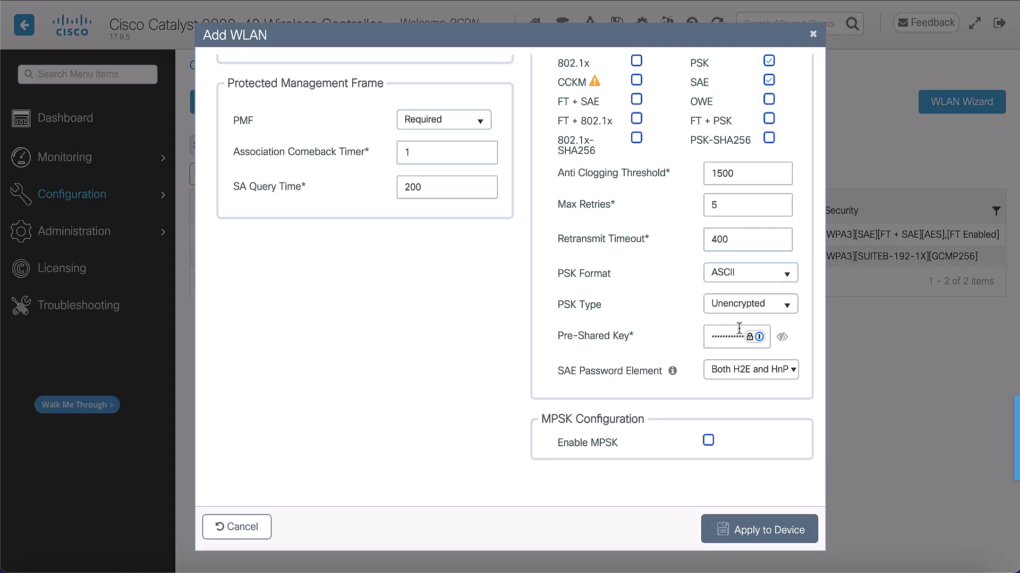
# Step: Set the WLAN's Fast Transition status to Disabled
pyautogui.scroll(6, 739, 329)
pyautogui.click(777, 259)
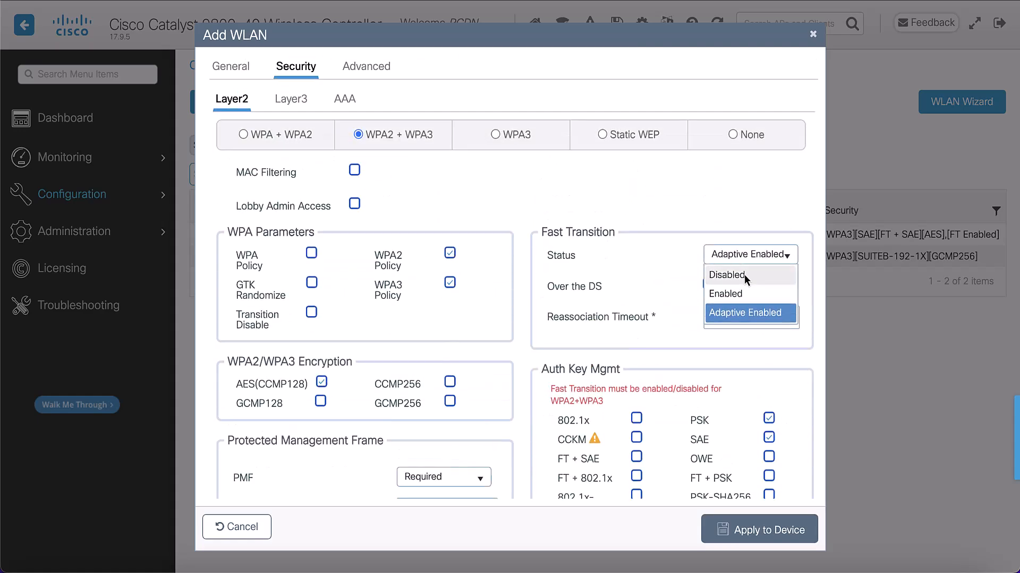
pyautogui.click(740, 272)
# Step: Add FT + PSK and FT + SAE to the WLAN's key management and set the Fast Transition status to Enabled
pyautogui.scroll(-2, 740, 275)
pyautogui.scroll(-1, 741, 276)
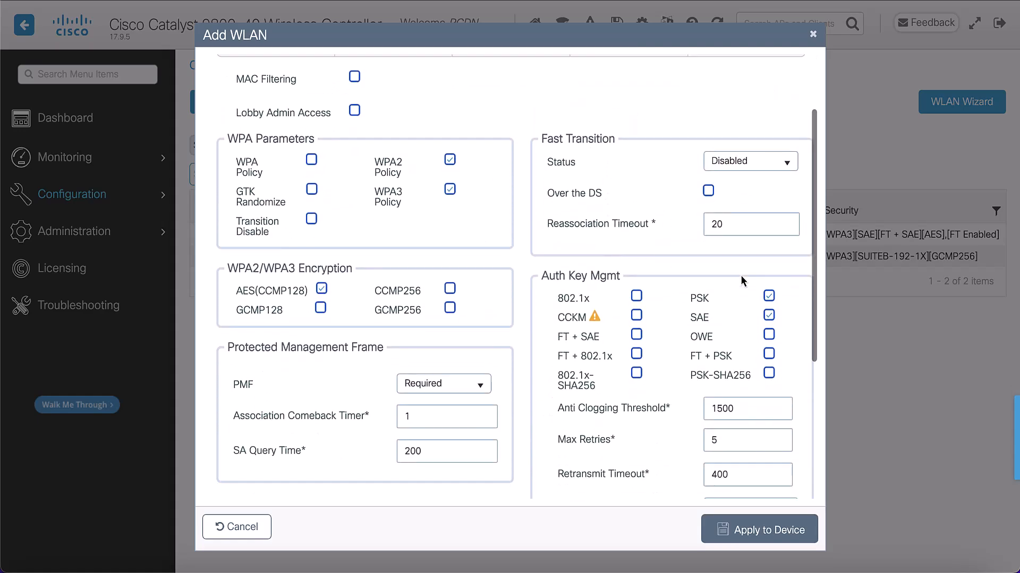
pyautogui.click(767, 354)
pyautogui.click(636, 354)
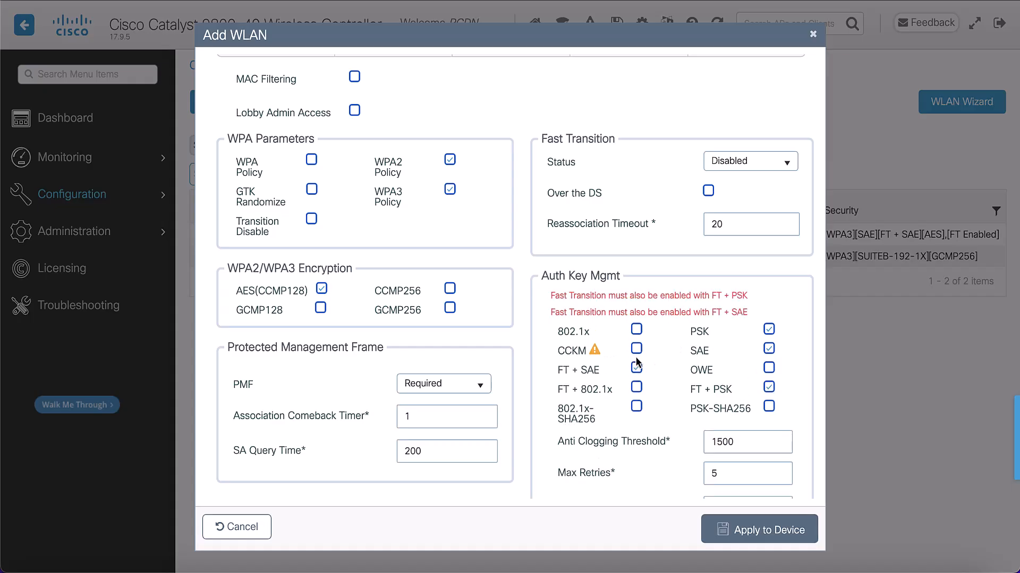
pyautogui.click(724, 165)
pyautogui.click(721, 192)
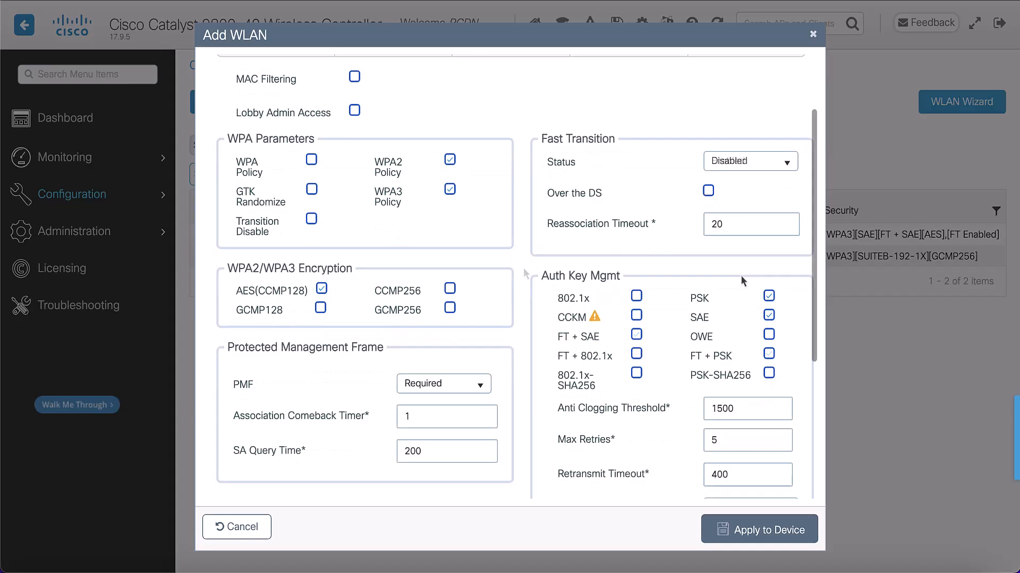
pyautogui.click(769, 355)
pyautogui.click(637, 353)
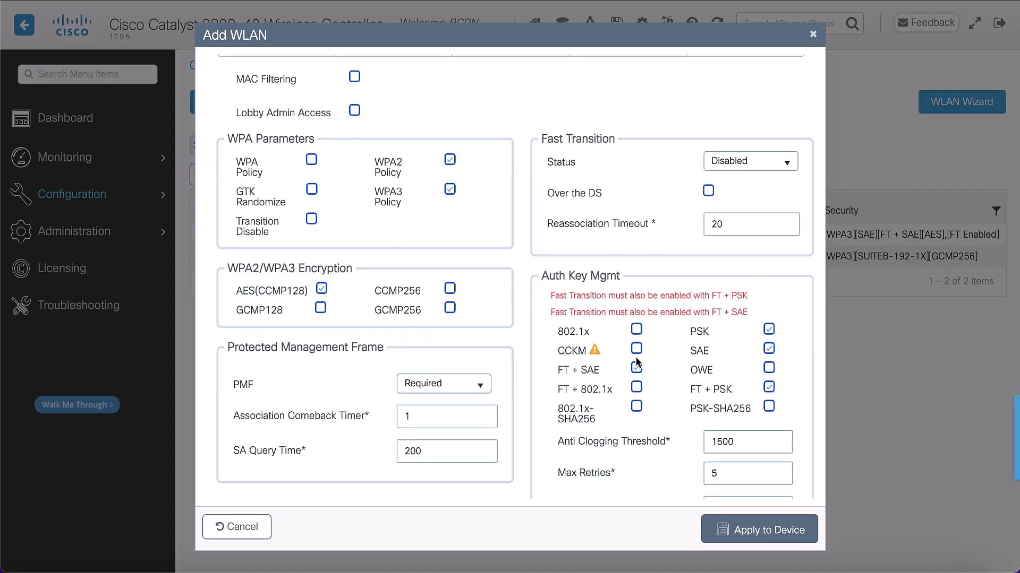
pyautogui.click(725, 177)
pyautogui.click(720, 193)
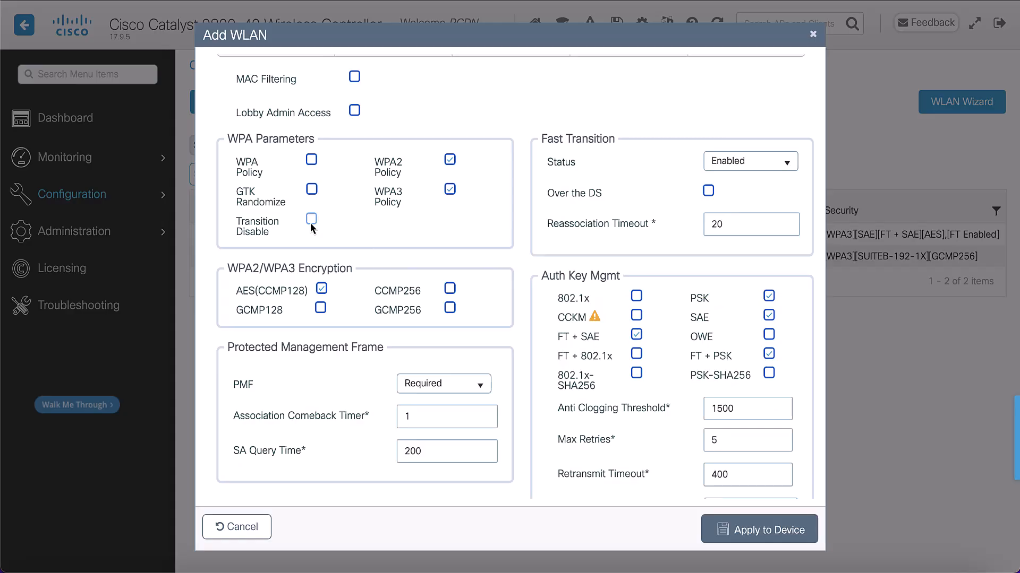
# Step: Set PMF to Optional with Transition Disable checked, and apply the WPA3_Personal_TMD WLAN to the device
pyautogui.click(454, 384)
pyautogui.click(440, 405)
pyautogui.scroll(2, 317, 230)
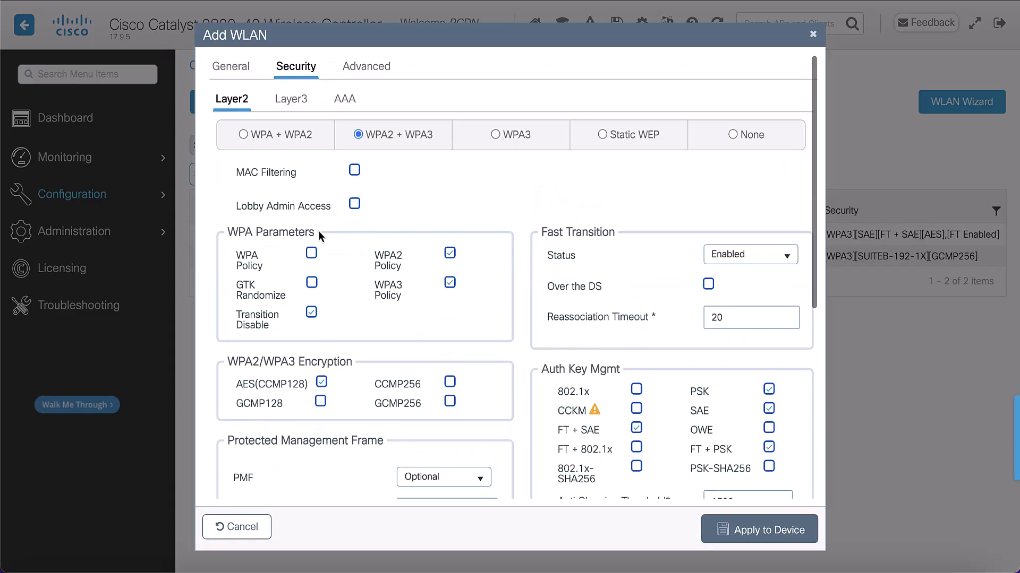
pyautogui.click(226, 68)
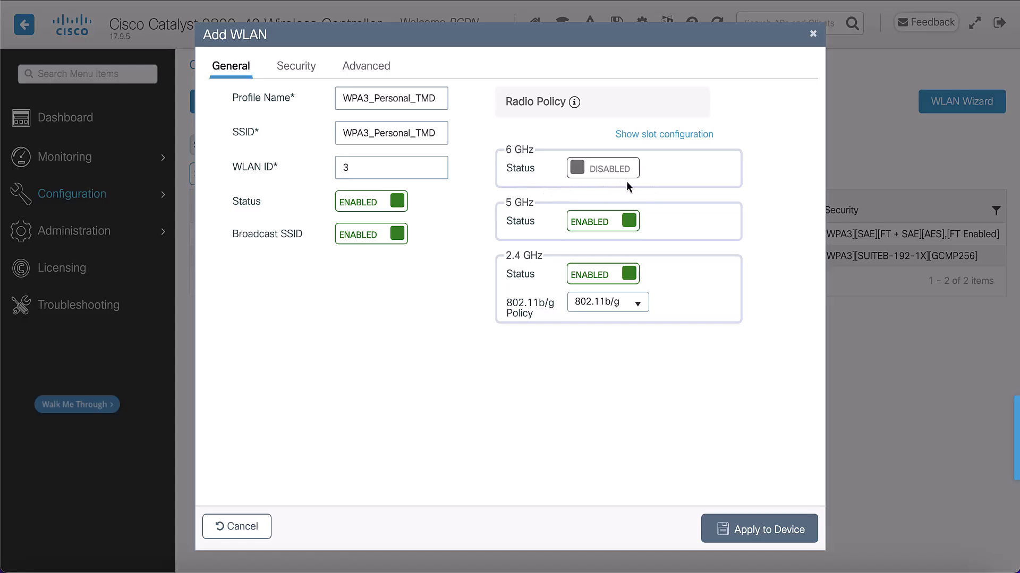
pyautogui.click(768, 530)
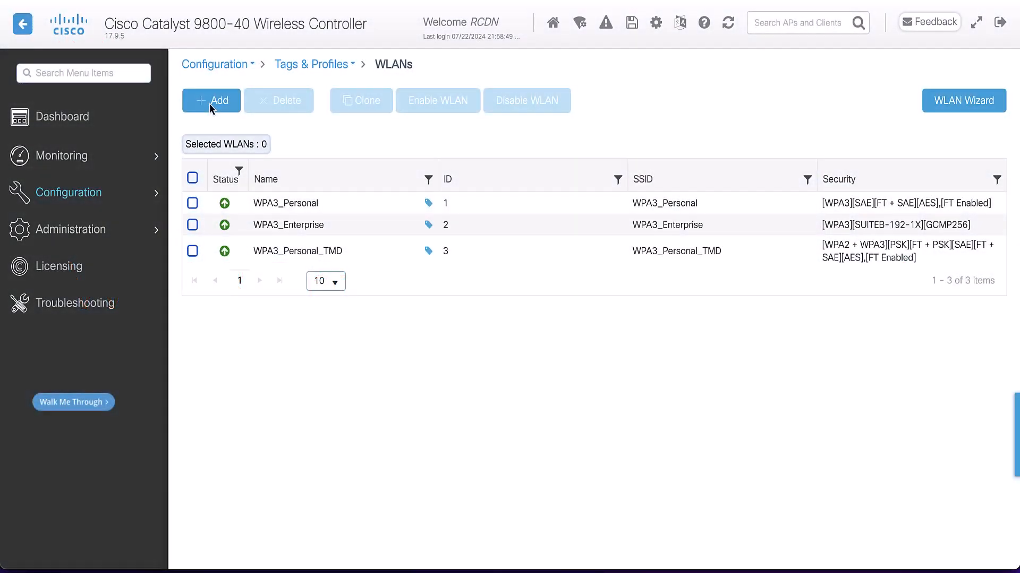
# Step: Start a fourth WLAN with WPA3_ENT_TMD as profile name and SSID, with its status enabled and the 6 GHz radio disabled
pyautogui.click(209, 104)
pyautogui.write('WPA3_ENT_TMD')
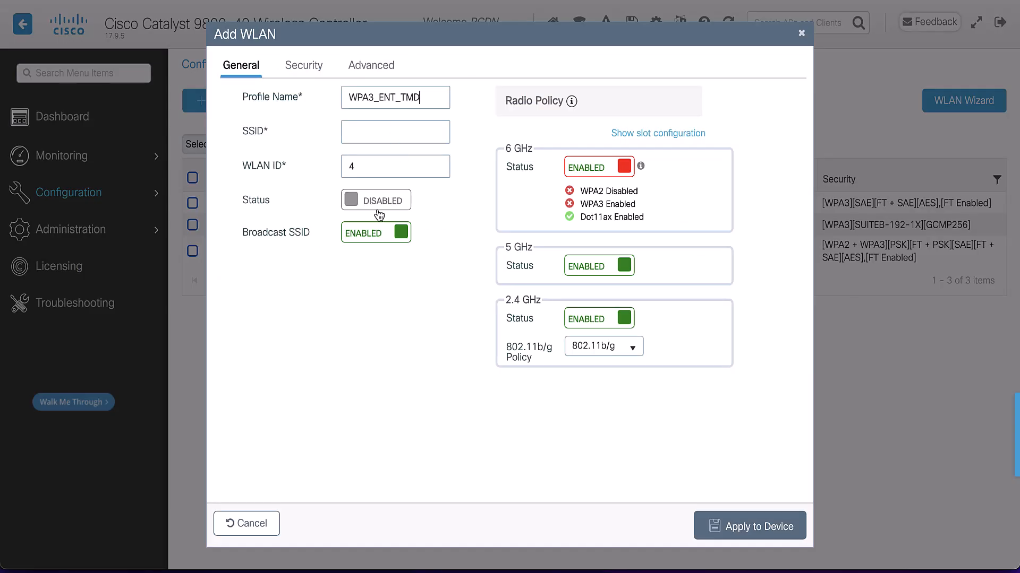
pyautogui.click(378, 211)
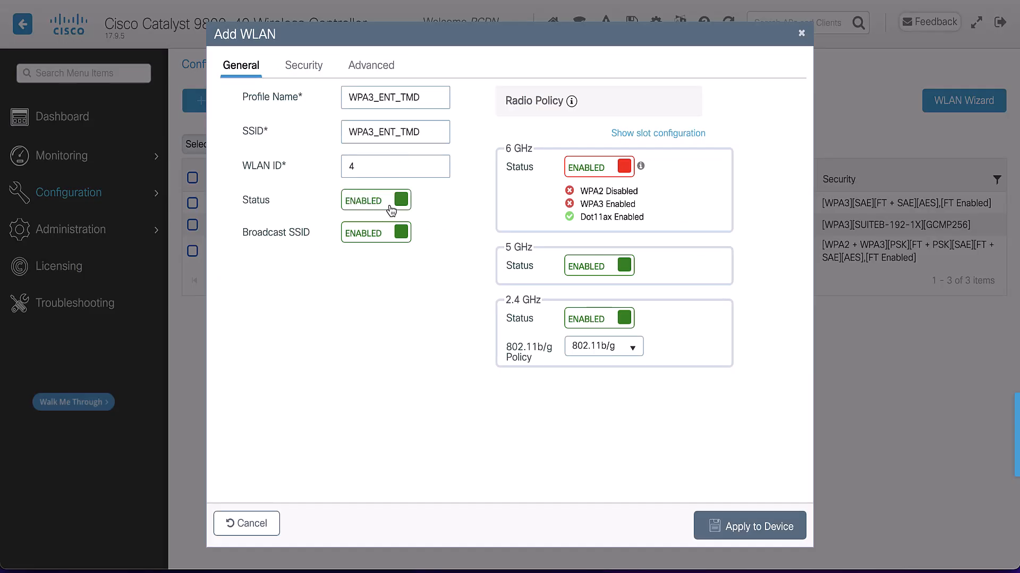
pyautogui.click(591, 171)
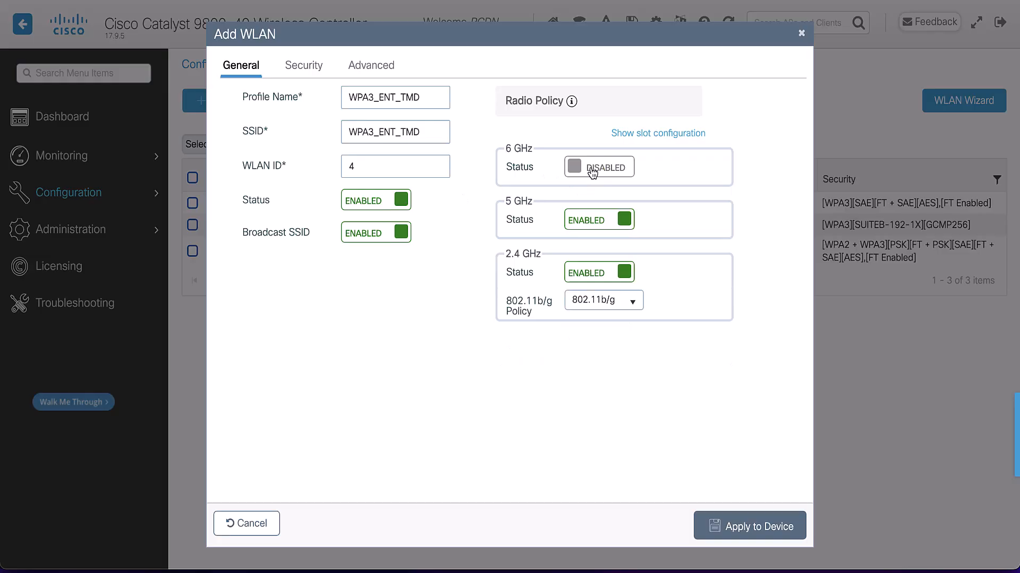
# Step: Choose WPA2 + WPA3 as Layer 2 security for the WPA3_ENT_TMD WLAN and check Transition Disable
pyautogui.click(312, 72)
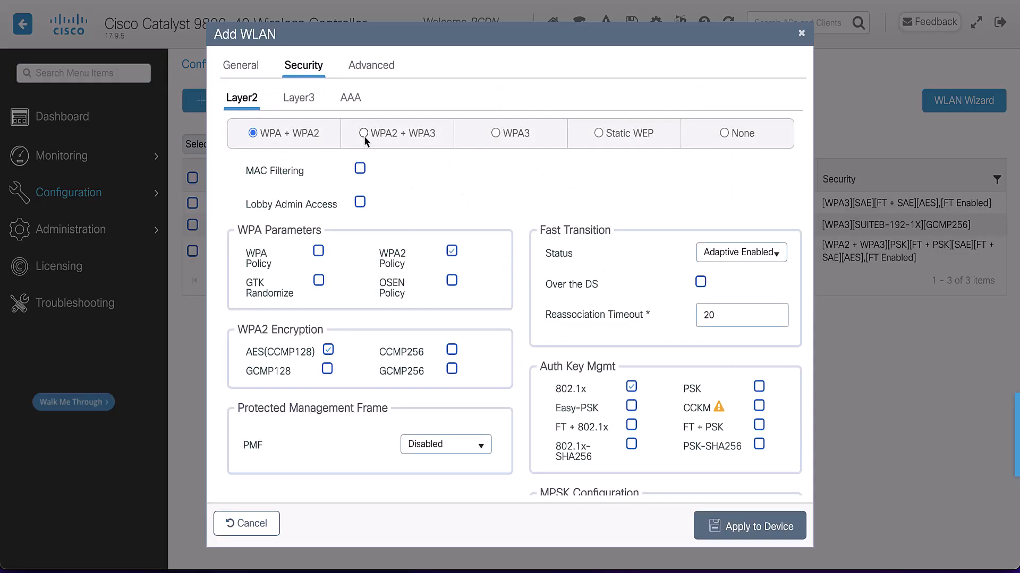
pyautogui.click(363, 133)
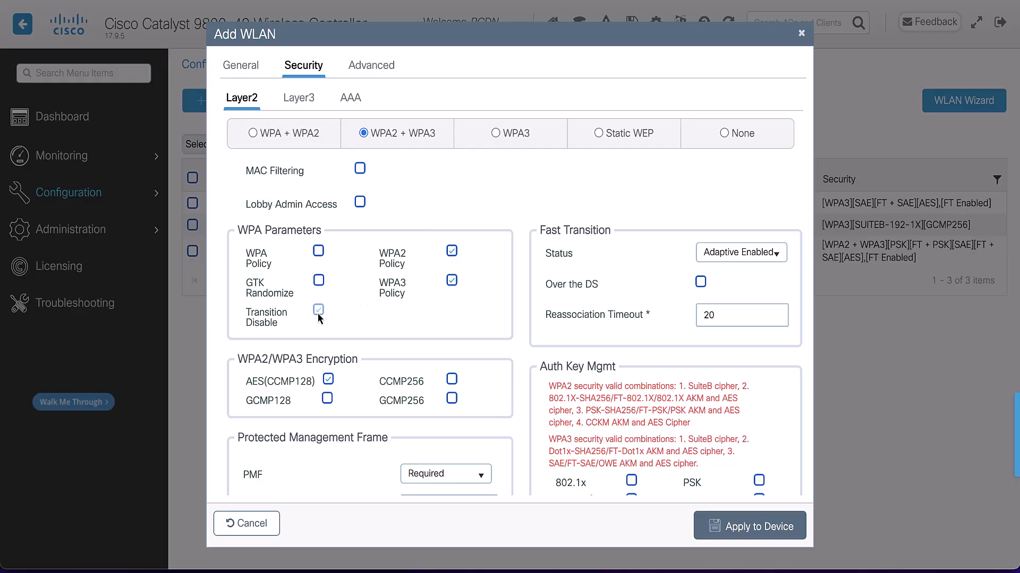
pyautogui.scroll(-3, 571, 329)
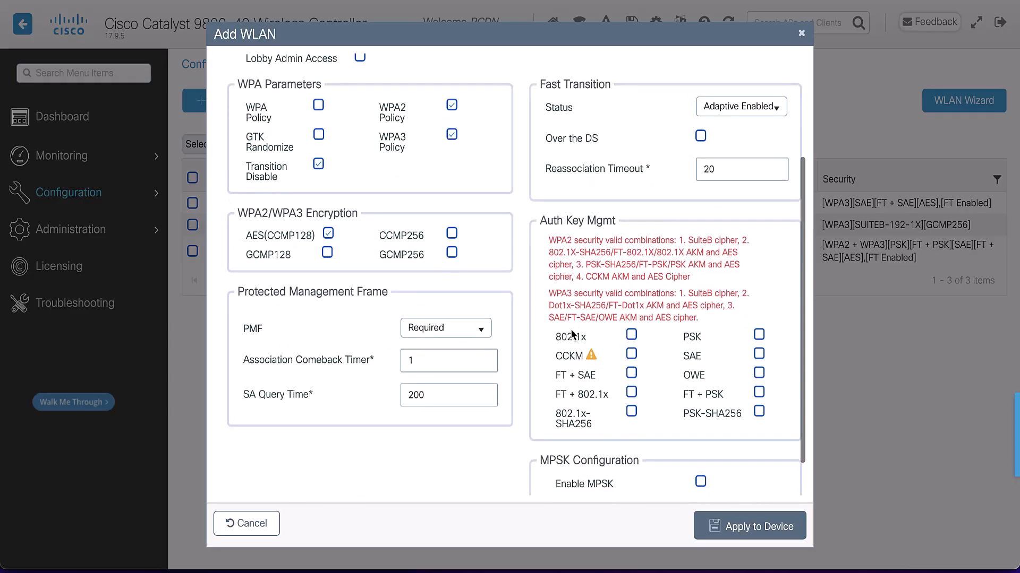
# Step: Enable 802.1x and 802.1x-SHA256 key management for the WPA3_ENT_TMD WLAN and set PMF to Optional
pyautogui.click(632, 335)
pyautogui.click(631, 368)
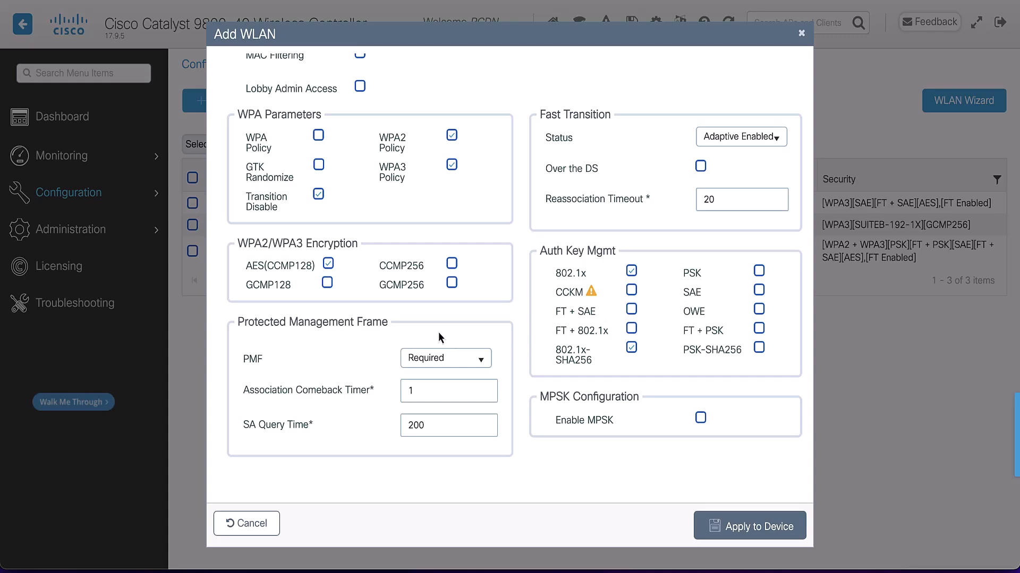
pyautogui.click(448, 358)
pyautogui.click(430, 382)
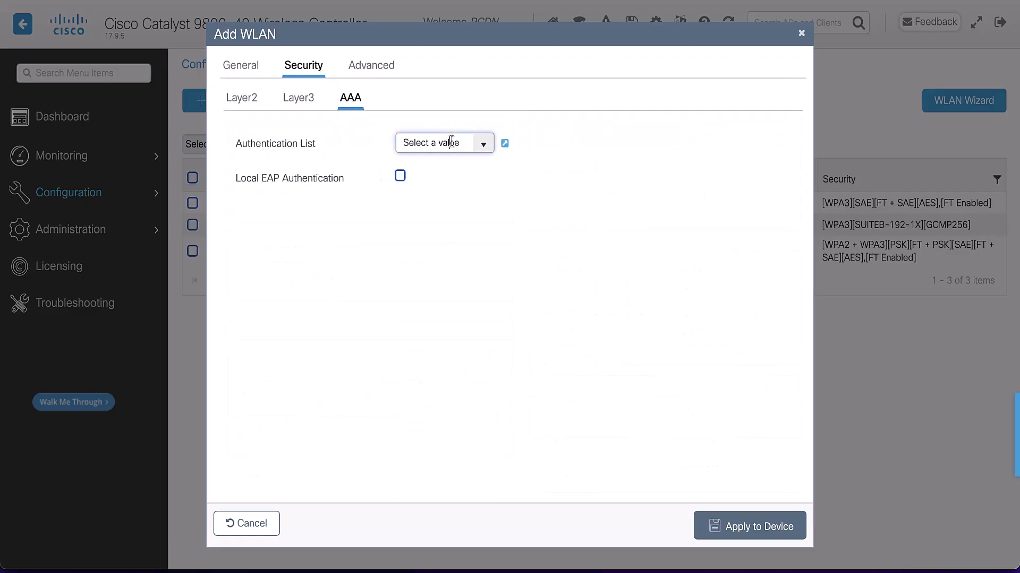
# Step: Assign the default AAA authentication list to the WPA3_ENT_TMD WLAN and apply it to the device
pyautogui.click(481, 147)
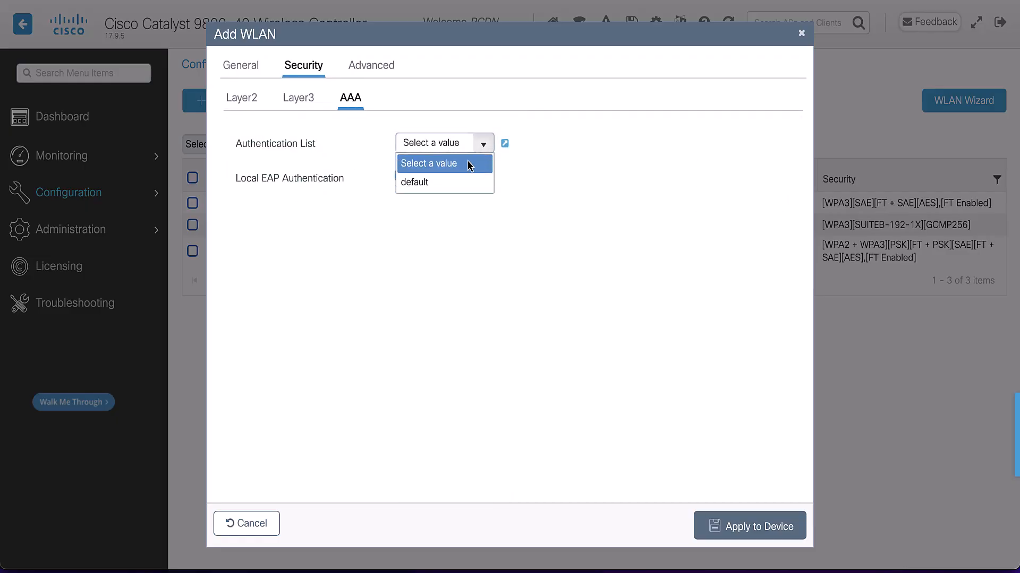
pyautogui.click(439, 183)
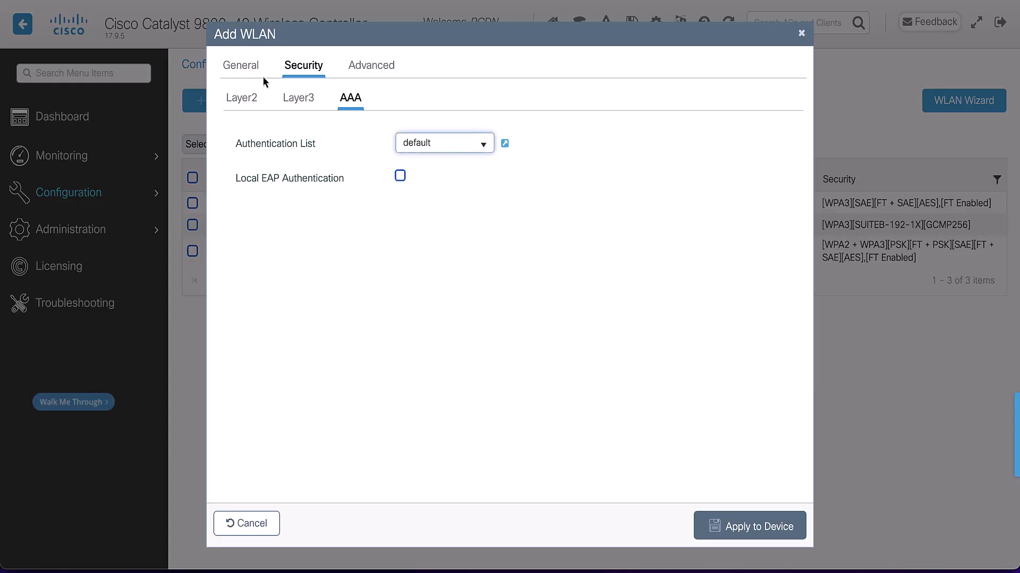
pyautogui.click(244, 69)
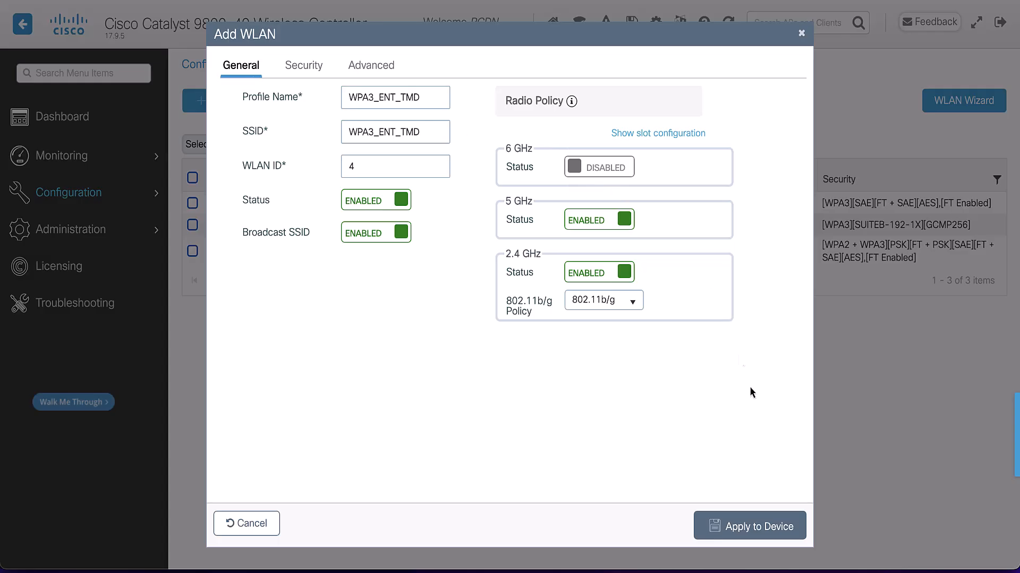
pyautogui.click(765, 527)
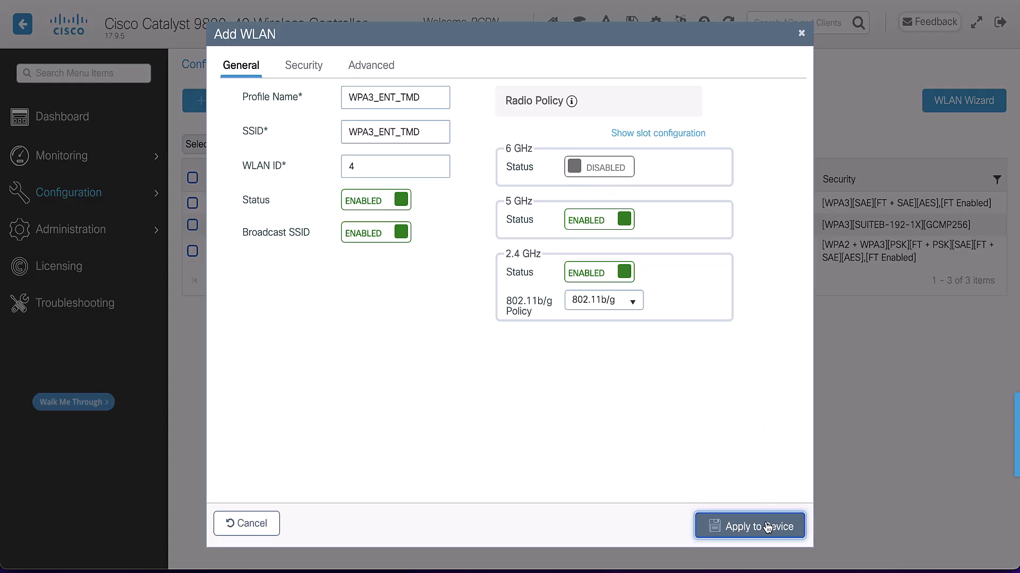